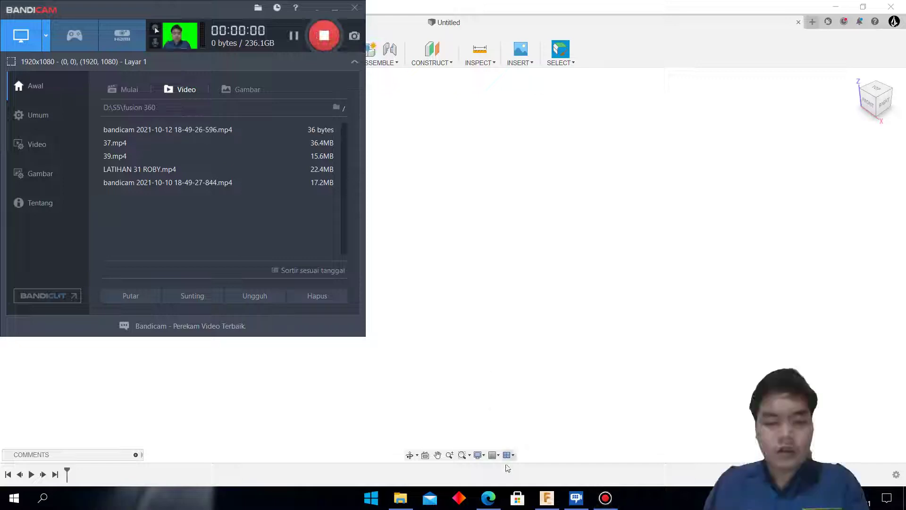
Start the Bandicam recording, review the Exercise 40 drawing, and return to Fusion 360.
{"action": "left_click", "coordinate": [489, 498]}
{"action": "scroll", "coordinate": [472, 385], "scroll_direction": "up", "scroll_amount": 2}
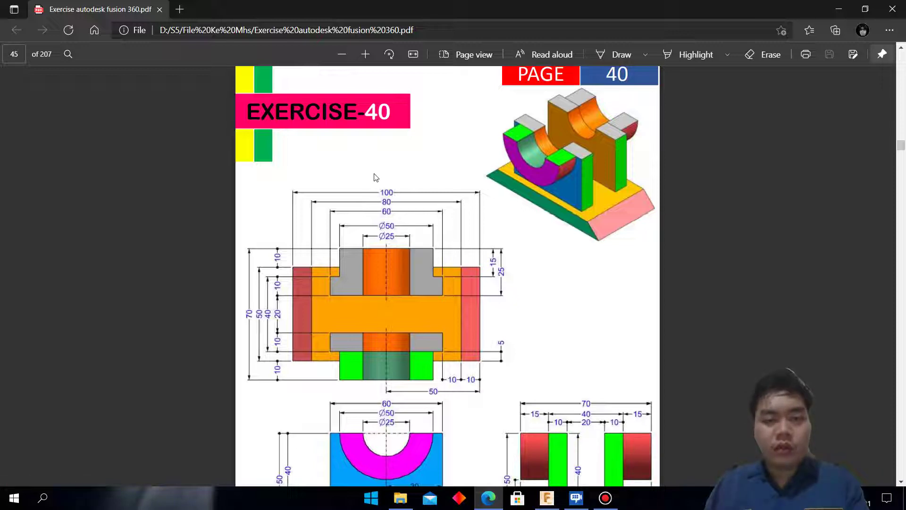
{"action": "left_click", "coordinate": [546, 497]}
{"action": "left_click", "coordinate": [74, 49]}
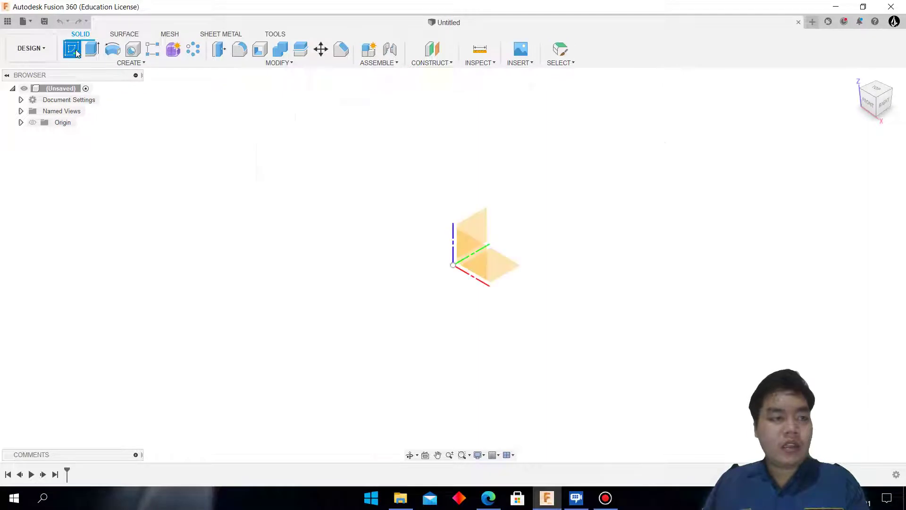
Sketch a 100 × 50 mm center rectangle at the origin on the ground plane.
{"action": "left_click", "coordinate": [510, 270]}
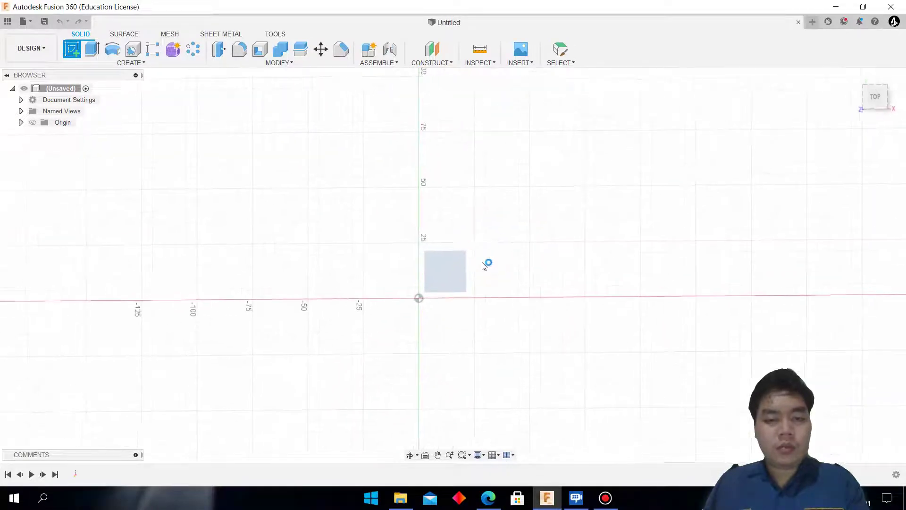
{"action": "left_click", "coordinate": [129, 64]}
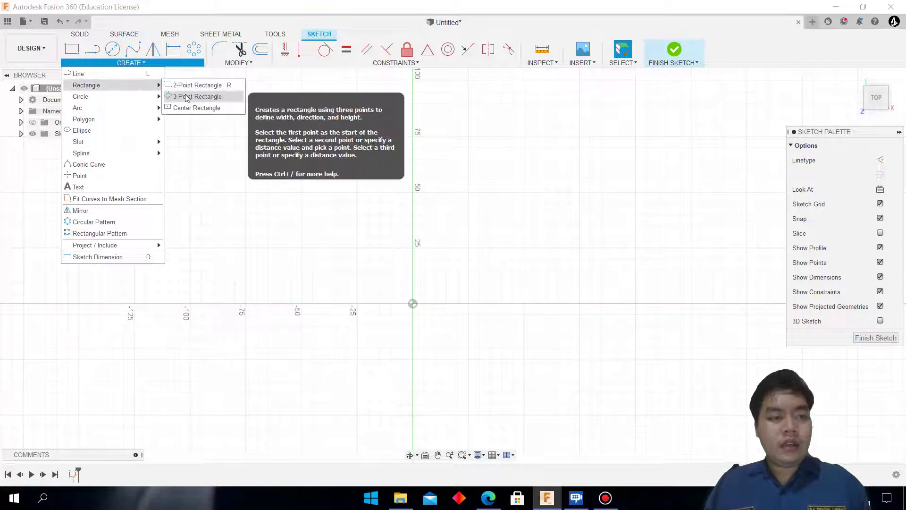
{"action": "left_click", "coordinate": [191, 106]}
{"action": "left_click", "coordinate": [414, 304]}
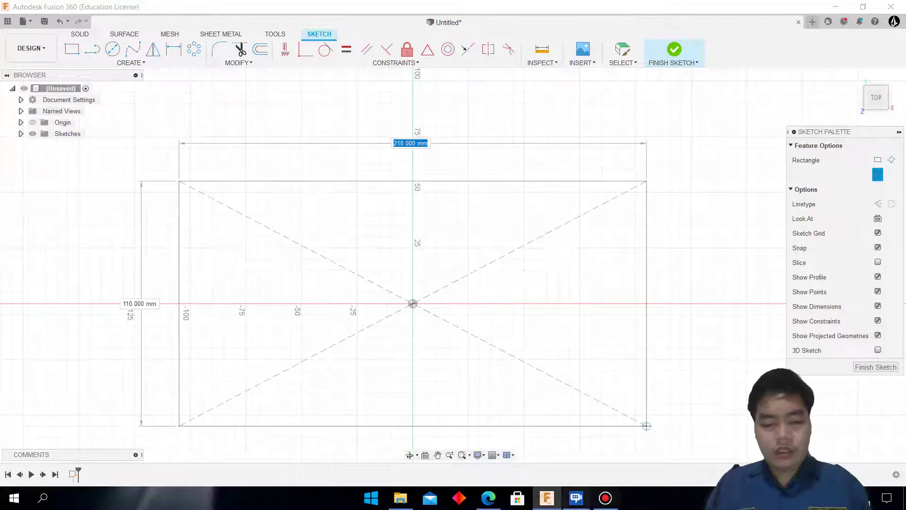
{"action": "key", "text": "alt+Tab"}
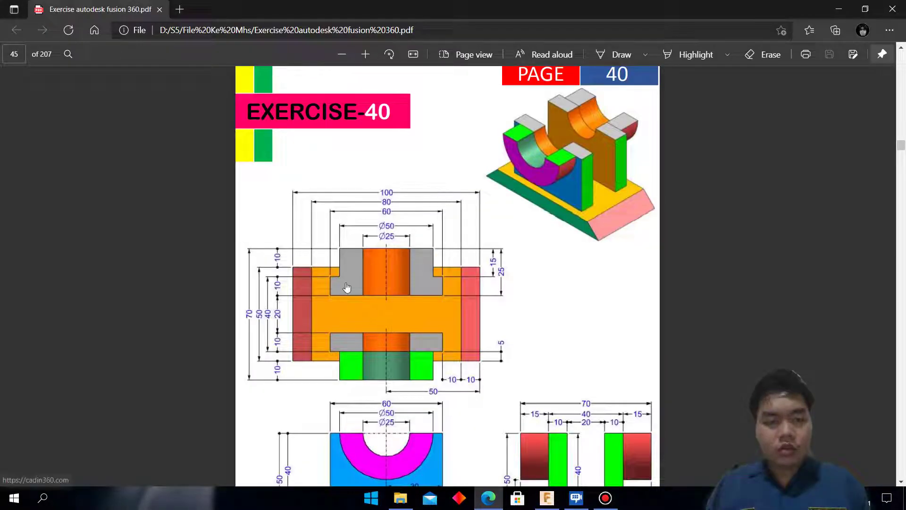
{"action": "left_click", "coordinate": [547, 497]}
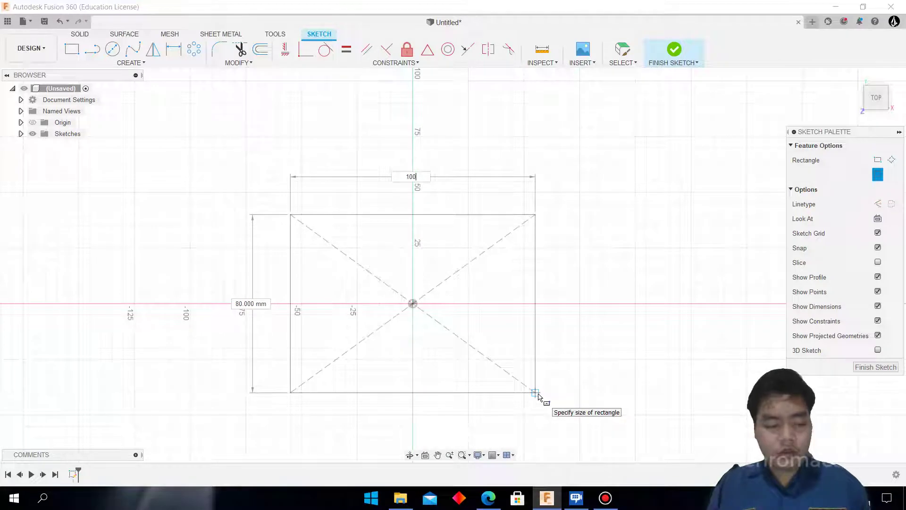
{"action": "key", "text": "Tab"}
{"action": "type", "text": "5"}
{"action": "key", "text": "Return"}
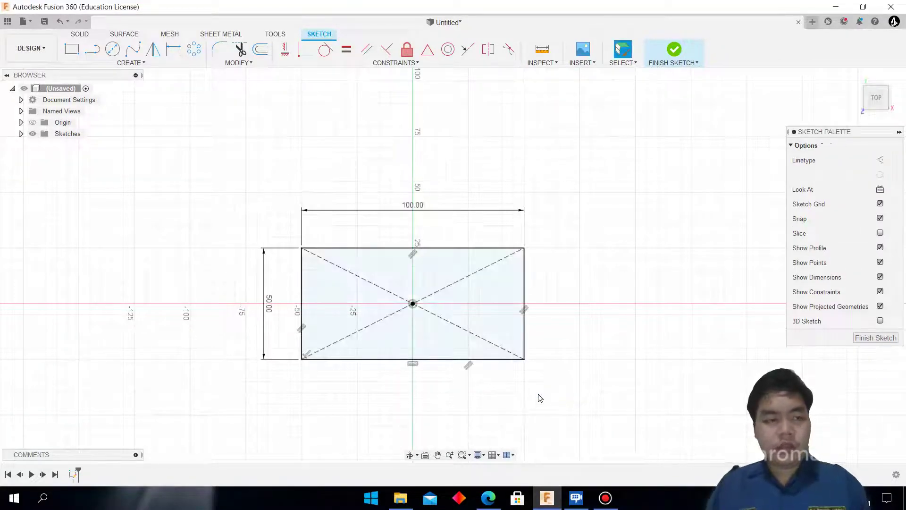
Draw the upper 60 × 10 mm slot rectangle inside the plate outline.
{"action": "left_click", "coordinate": [73, 51]}
{"action": "left_click", "coordinate": [358, 259]}
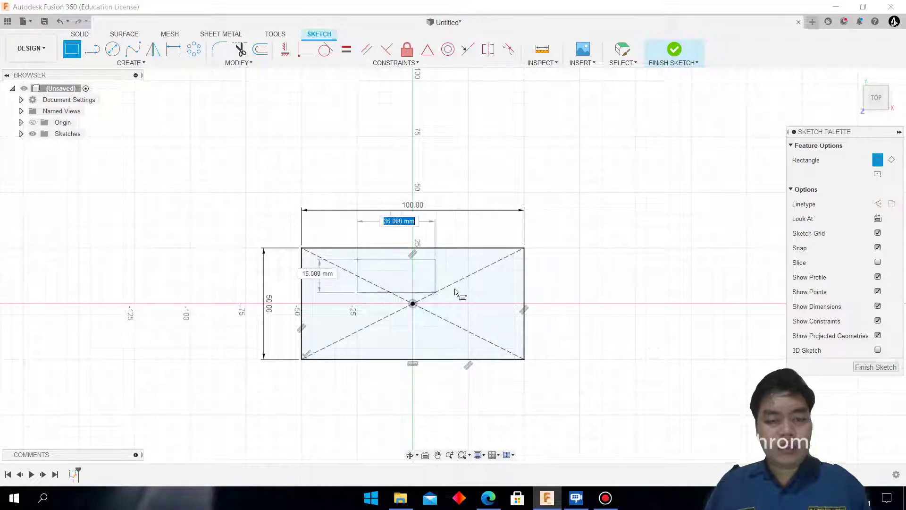
{"action": "type", "text": "60"}
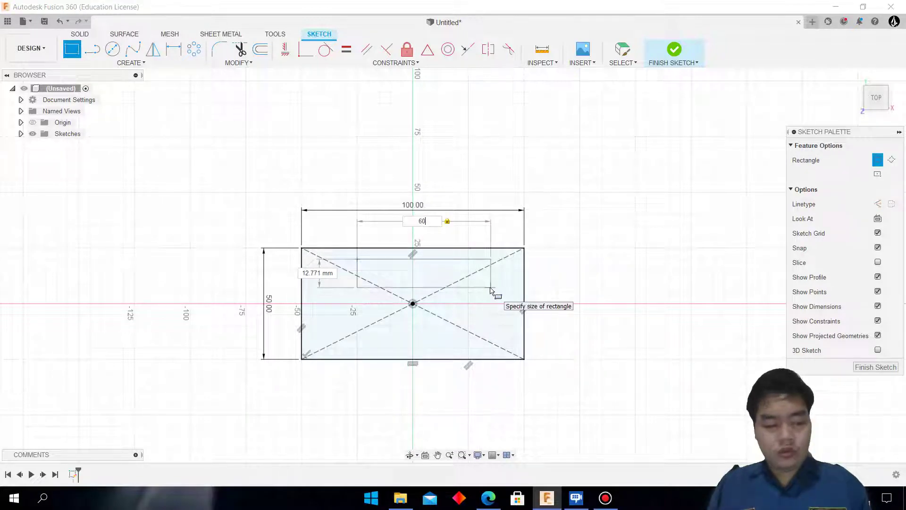
{"action": "key", "text": "Tab"}
{"action": "type", "text": "10"}
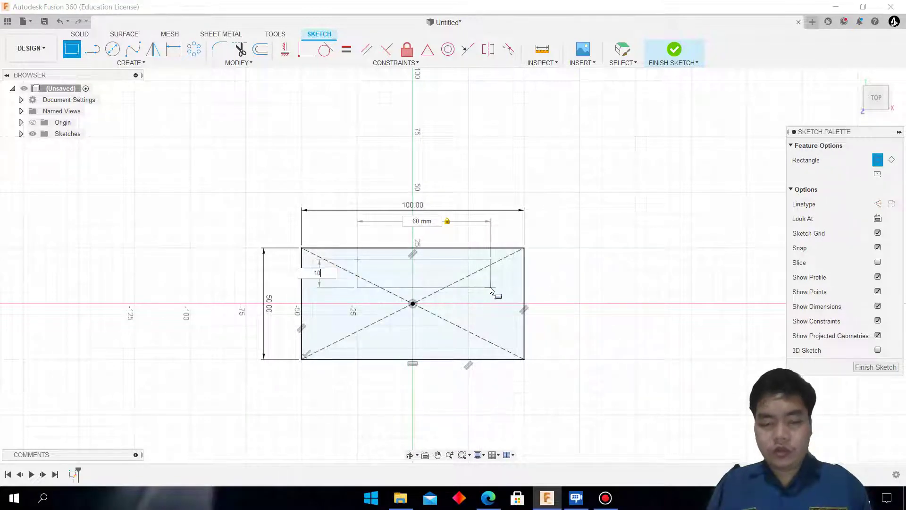
{"action": "key", "text": "Return"}
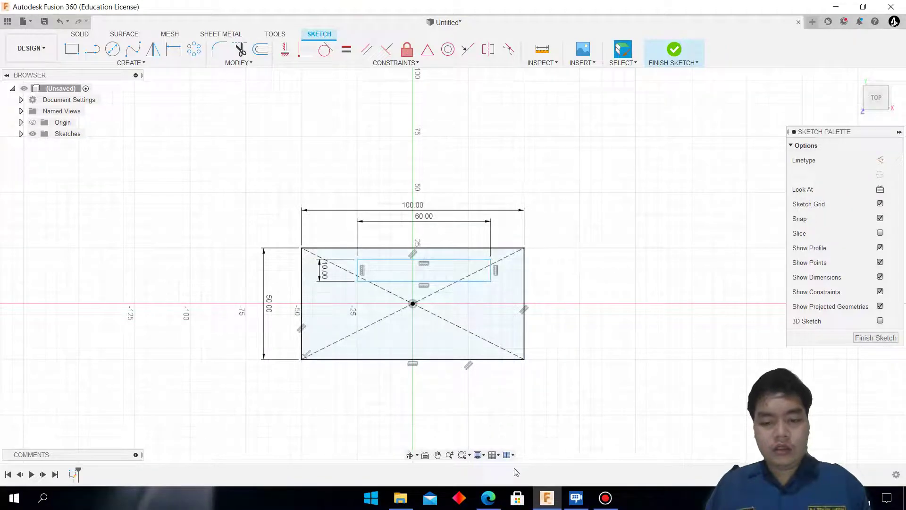
Draw the matching lower 60 × 10 mm slot rectangle.
{"action": "left_click", "coordinate": [488, 497]}
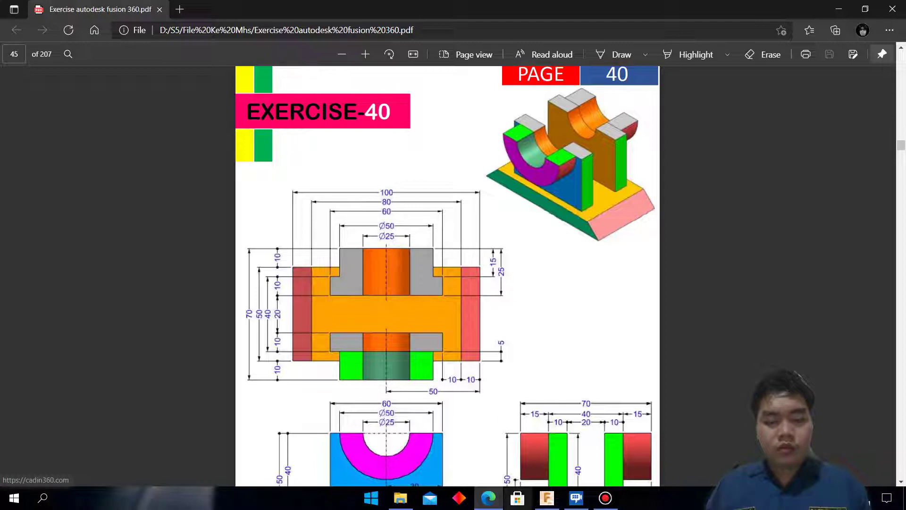
{"action": "left_click", "coordinate": [546, 498]}
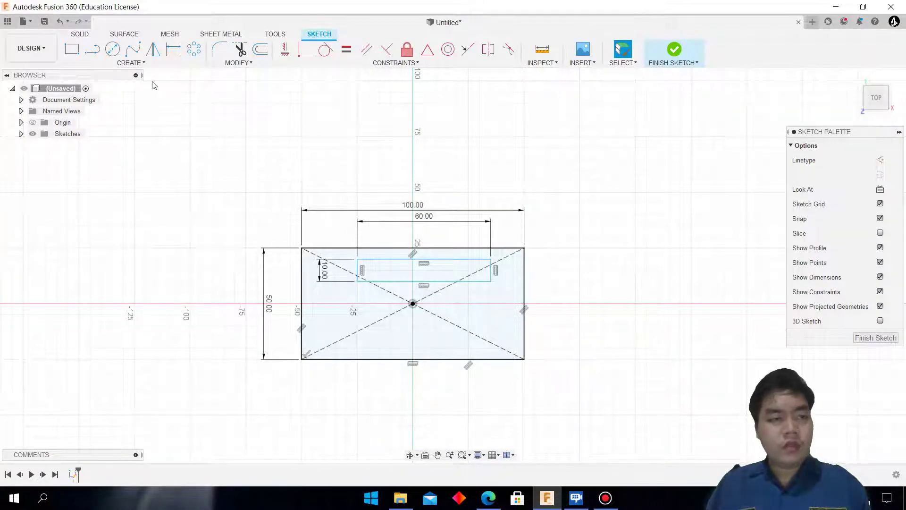
{"action": "left_click", "coordinate": [72, 49]}
{"action": "left_click", "coordinate": [346, 325]}
{"action": "type", "text": "60"}
{"action": "key", "text": "Tab"}
{"action": "type", "text": "10"}
{"action": "key", "text": "Return"}
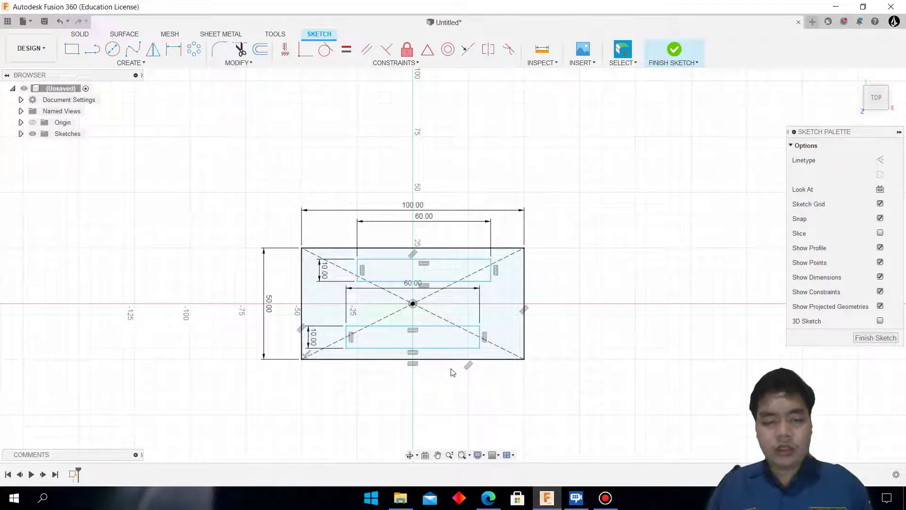
Dimension both slots 5 mm in from the plate's top and bottom edges.
{"action": "left_click", "coordinate": [174, 50]}
{"action": "left_click", "coordinate": [398, 259]}
{"action": "left_click", "coordinate": [397, 250]}
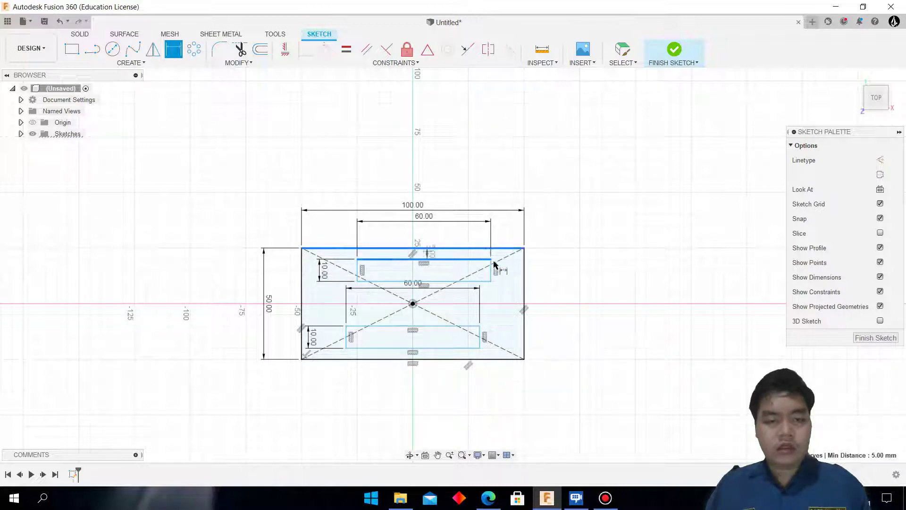
{"action": "left_click", "coordinate": [586, 259]}
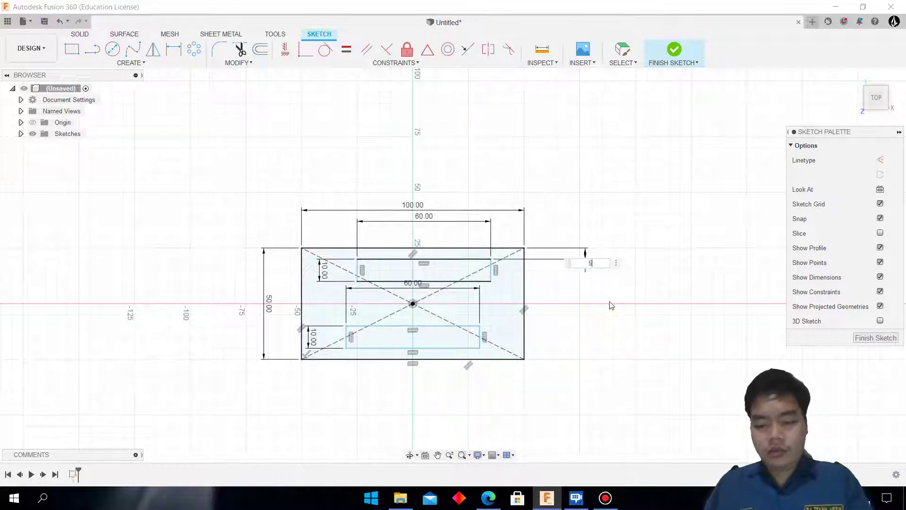
{"action": "key", "text": "Return"}
{"action": "left_click", "coordinate": [458, 360]}
{"action": "left_click", "coordinate": [618, 356]}
{"action": "key", "text": "Return"}
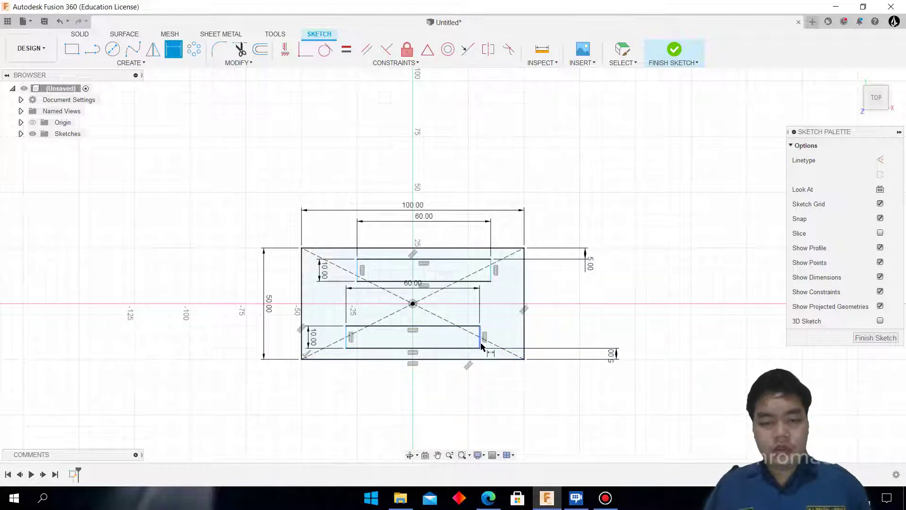
Set both slots 20 mm from the plate's right edge and finish the sketch.
{"action": "left_click", "coordinate": [481, 343]}
{"action": "left_click", "coordinate": [524, 337]}
{"action": "left_click", "coordinate": [533, 394]}
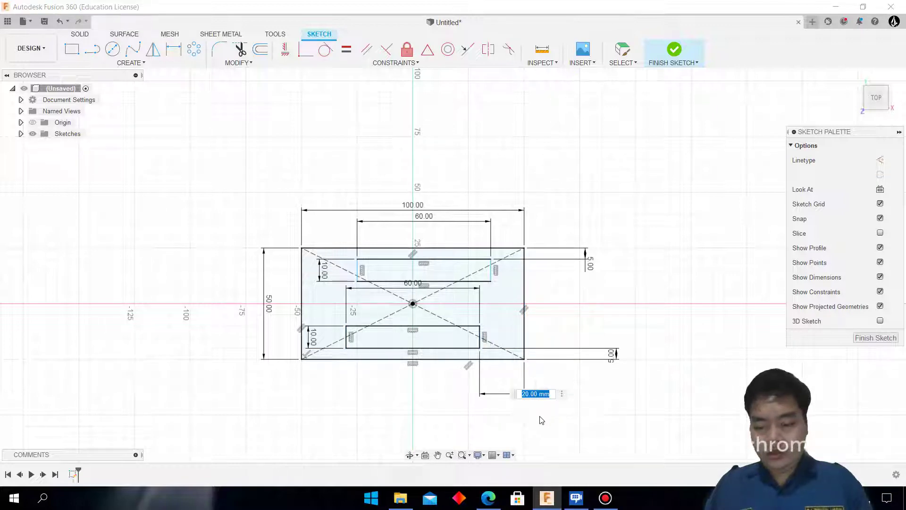
{"action": "type", "text": "20"}
{"action": "key", "text": "Return"}
{"action": "left_click", "coordinate": [491, 276]}
{"action": "left_click", "coordinate": [523, 282]}
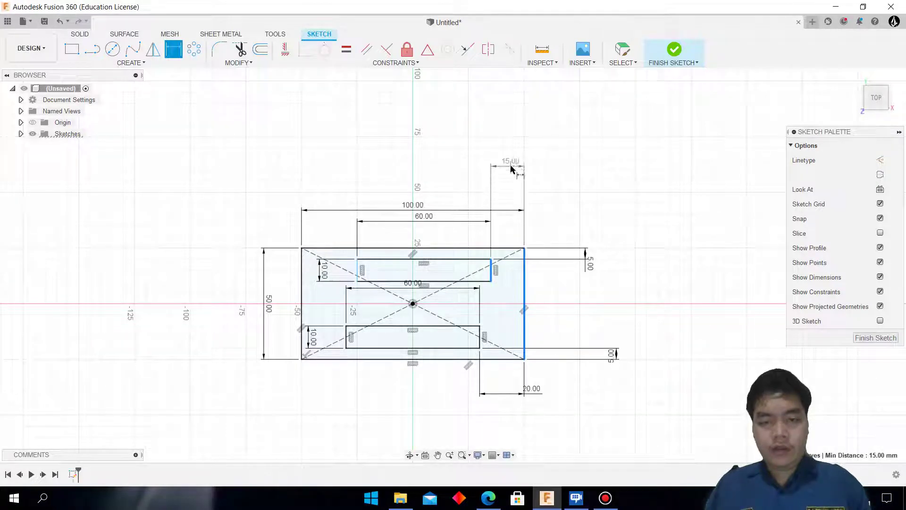
{"action": "left_click", "coordinate": [514, 166]}
{"action": "type", "text": "20"}
{"action": "key", "text": "Return"}
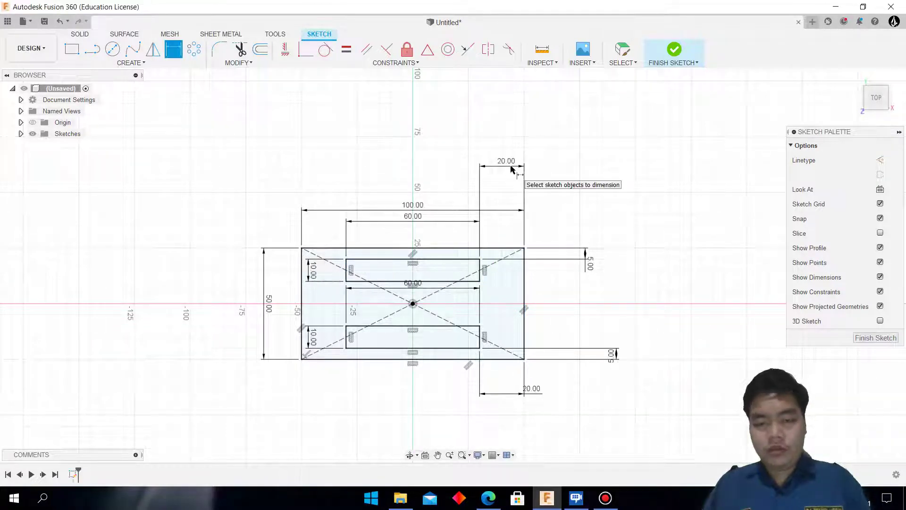
{"action": "left_click", "coordinate": [673, 52]}
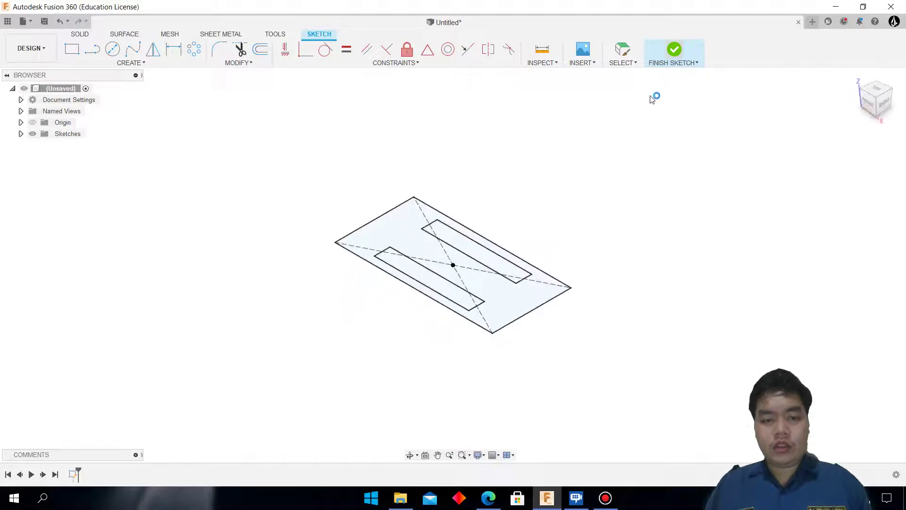
Extrude only the two slot profiles 50 mm as new bodies to form the walls.
{"action": "left_click", "coordinate": [93, 51]}
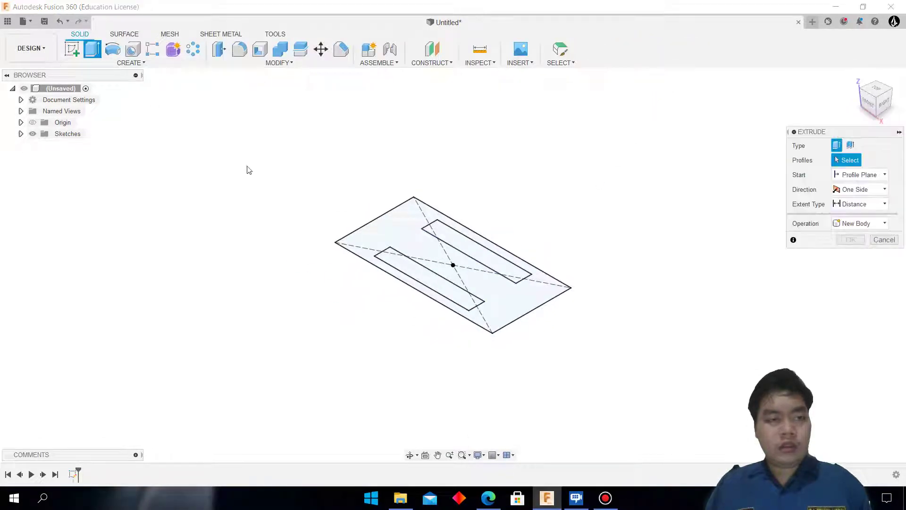
{"action": "left_click", "coordinate": [411, 266]}
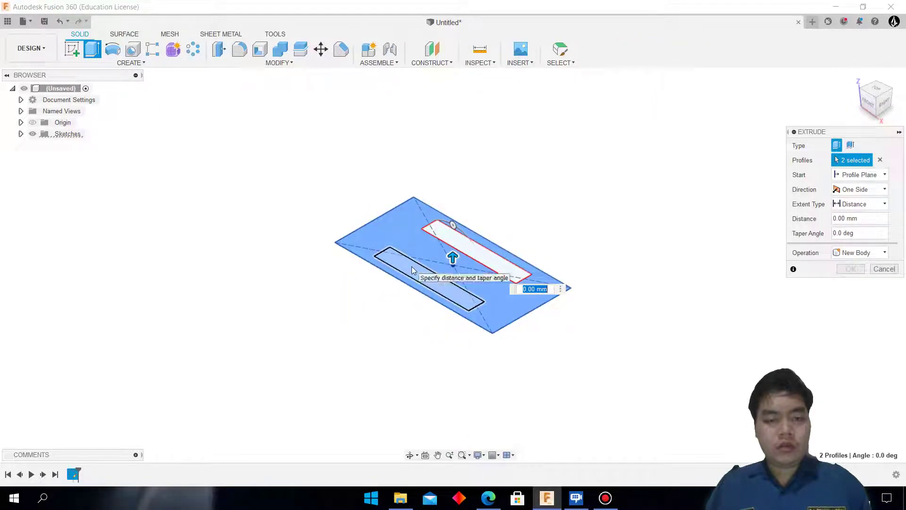
{"action": "left_click", "coordinate": [416, 251]}
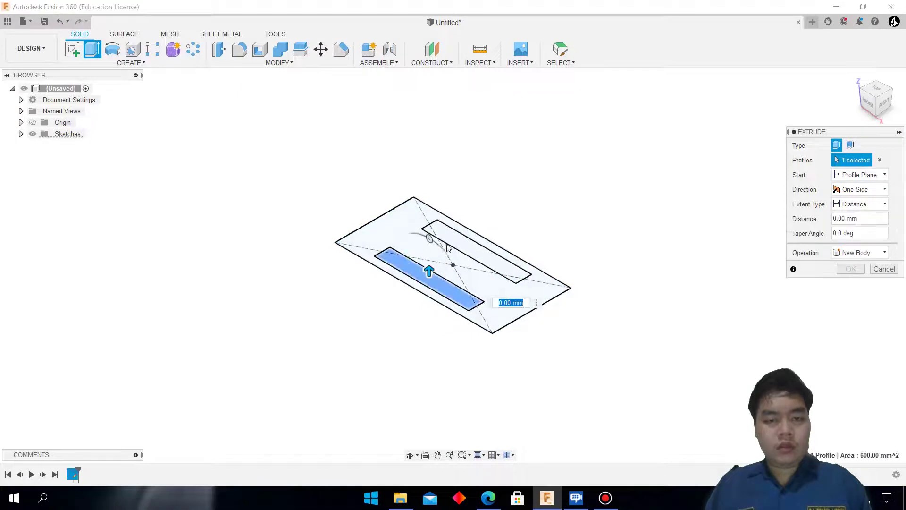
{"action": "left_click", "coordinate": [446, 249]}
{"action": "left_click", "coordinate": [449, 245]}
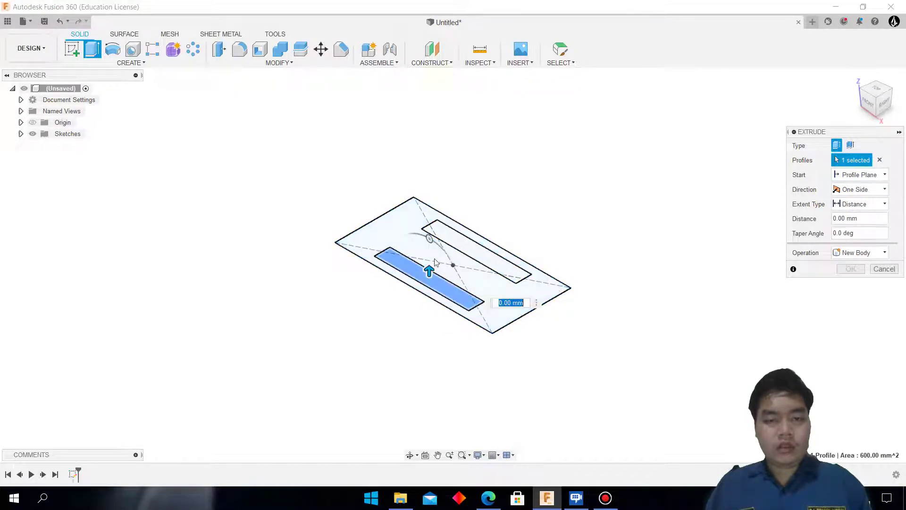
{"action": "left_click", "coordinate": [455, 244]}
{"action": "left_click", "coordinate": [489, 498]}
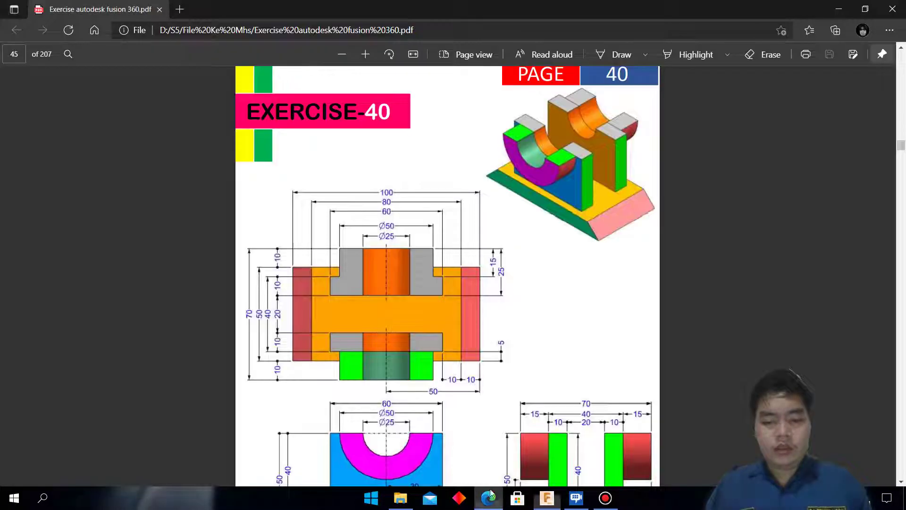
{"action": "scroll", "coordinate": [528, 360], "scroll_direction": "down", "scroll_amount": 3}
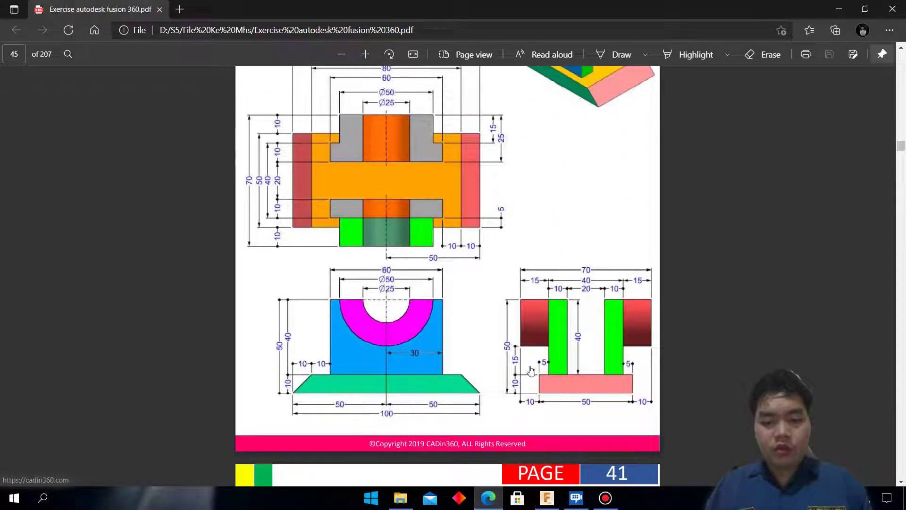
{"action": "left_click", "coordinate": [547, 498]}
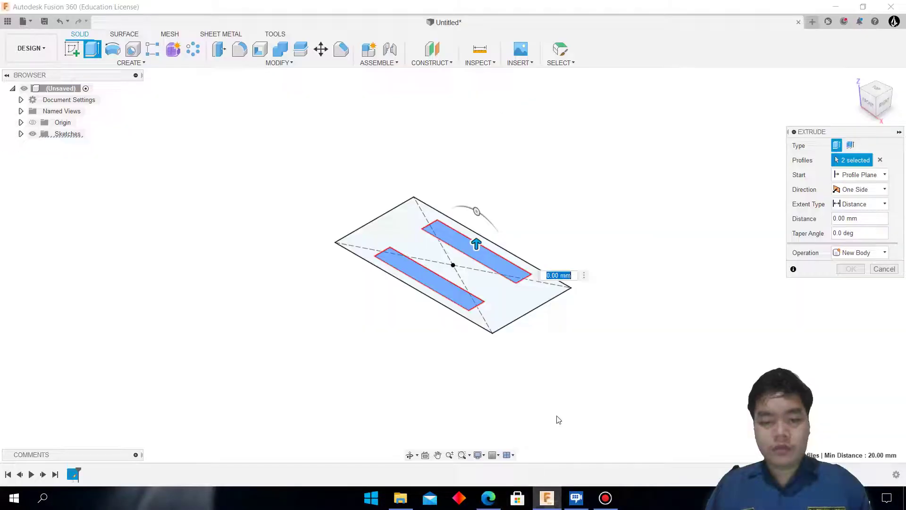
{"action": "type", "text": "50"}
{"action": "key", "text": "Return"}
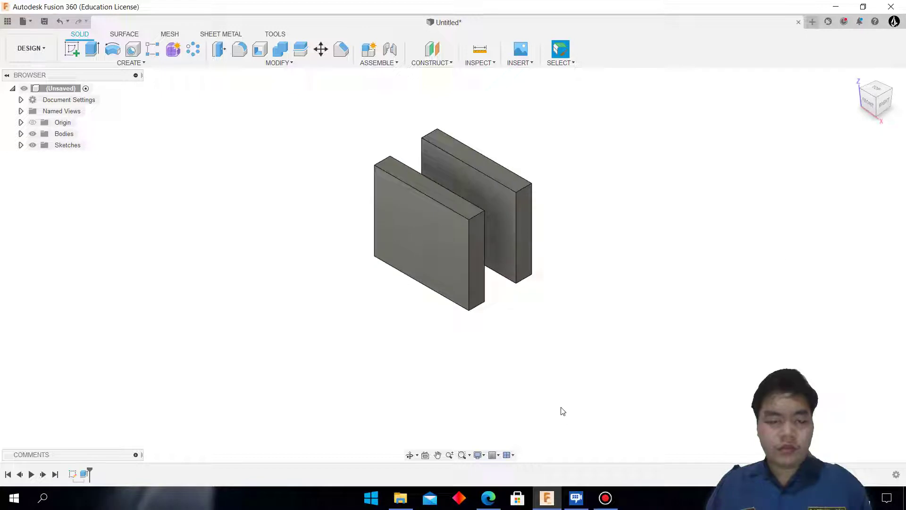
{"action": "left_click", "coordinate": [21, 145]}
Extrude the outer base profile 10 mm and join it beneath both walls.
{"action": "left_click", "coordinate": [41, 156]}
{"action": "left_click", "coordinate": [92, 49]}
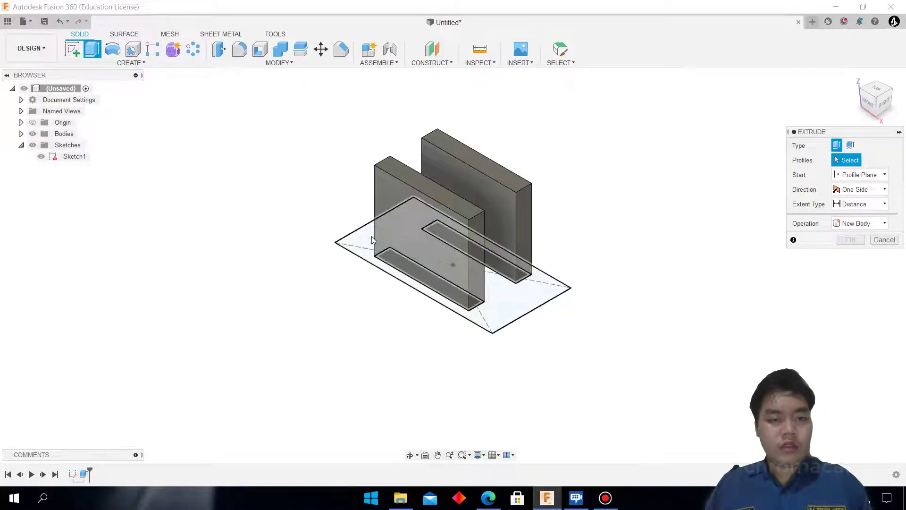
{"action": "left_click", "coordinate": [364, 244]}
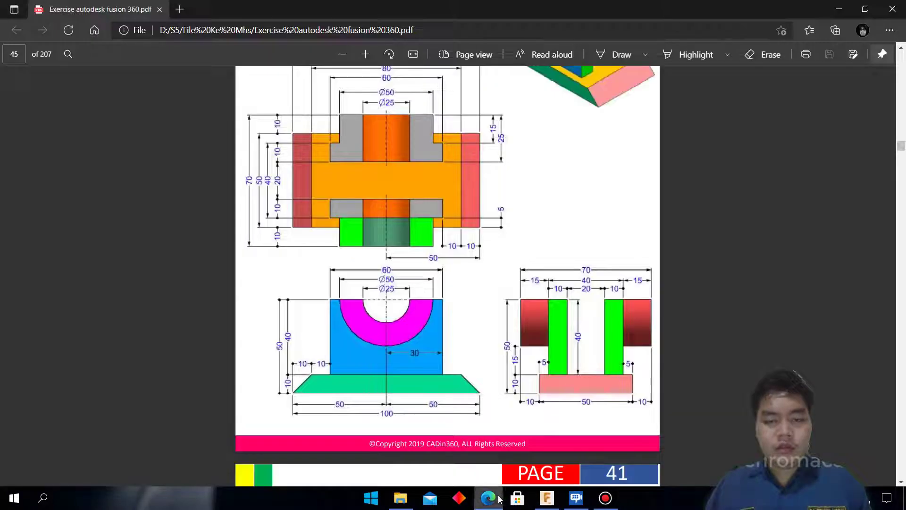
{"action": "left_click", "coordinate": [488, 498]}
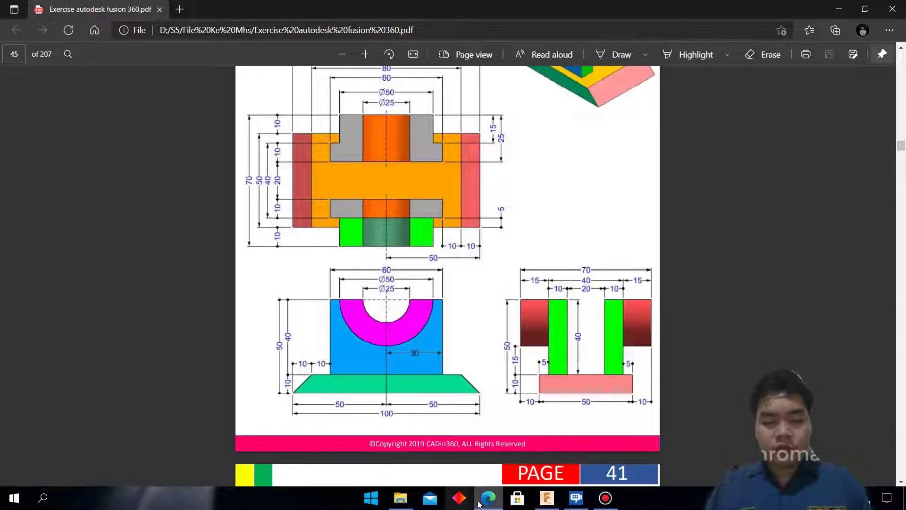
{"action": "left_click", "coordinate": [489, 498]}
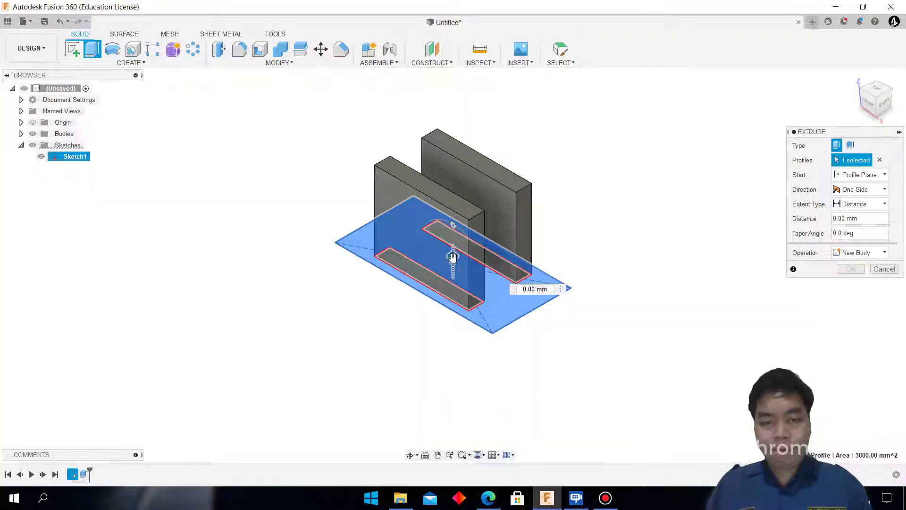
{"action": "left_click_drag", "start_coordinate": [452, 255], "coordinate": [441, 259]}
{"action": "type", "text": "10"}
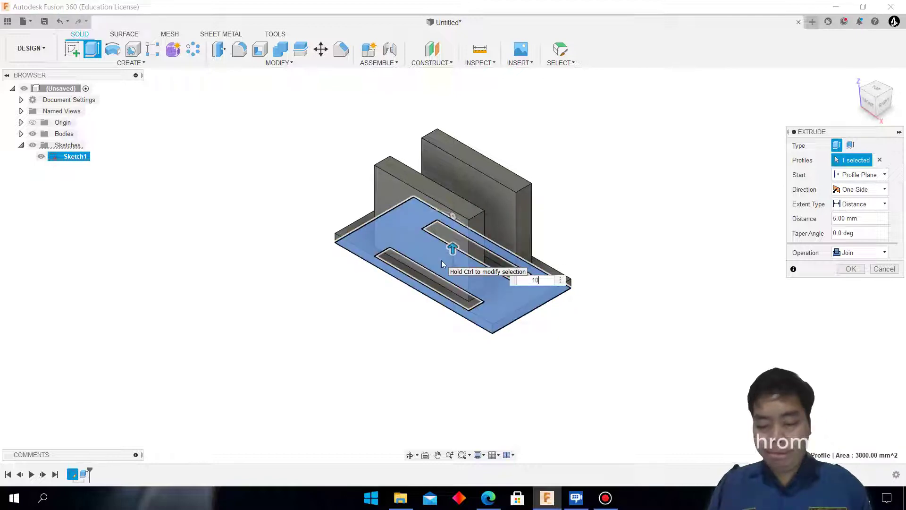
{"action": "key", "text": "Return"}
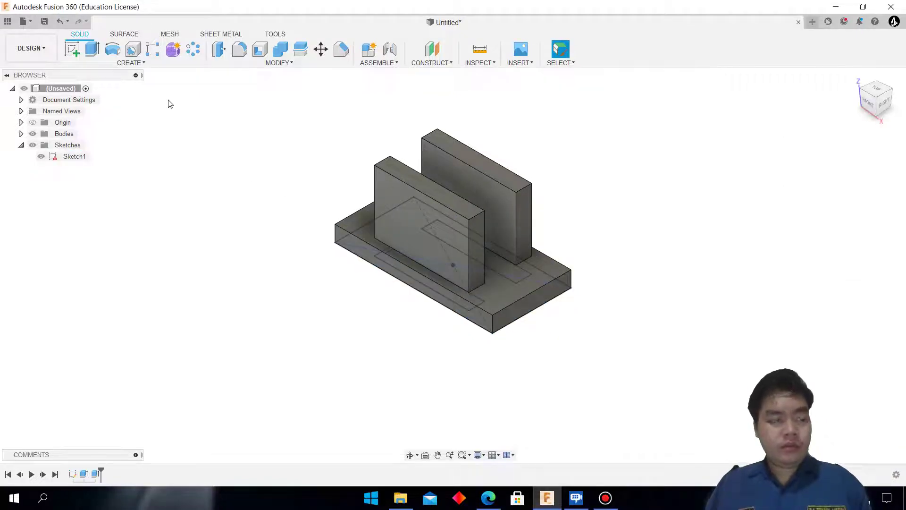
{"action": "left_click", "coordinate": [489, 498]}
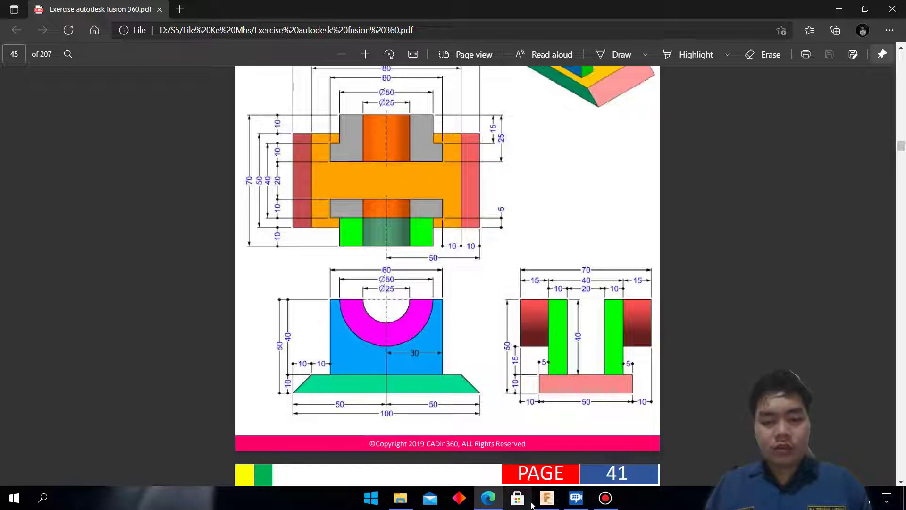
Apply a 10 mm equal-distance chamfer to both long top edges of the base plate.
{"action": "left_click", "coordinate": [545, 501]}
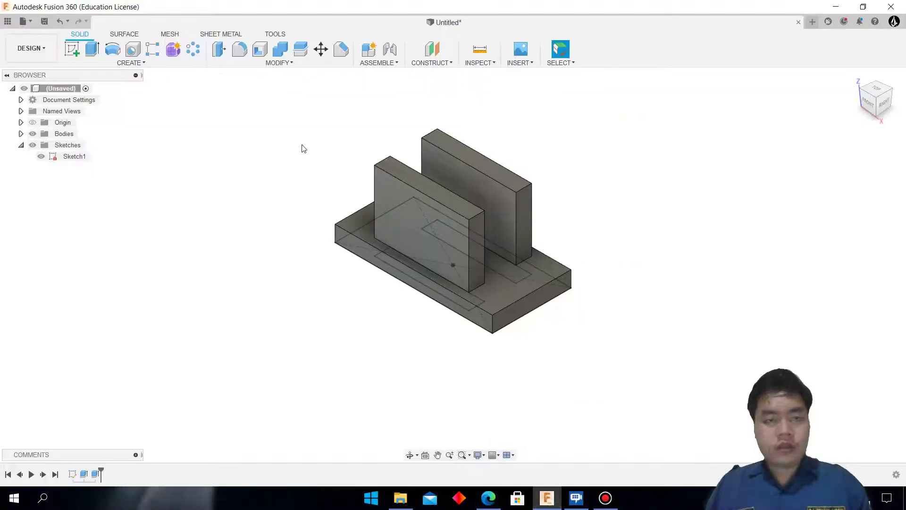
{"action": "left_click", "coordinate": [341, 49]}
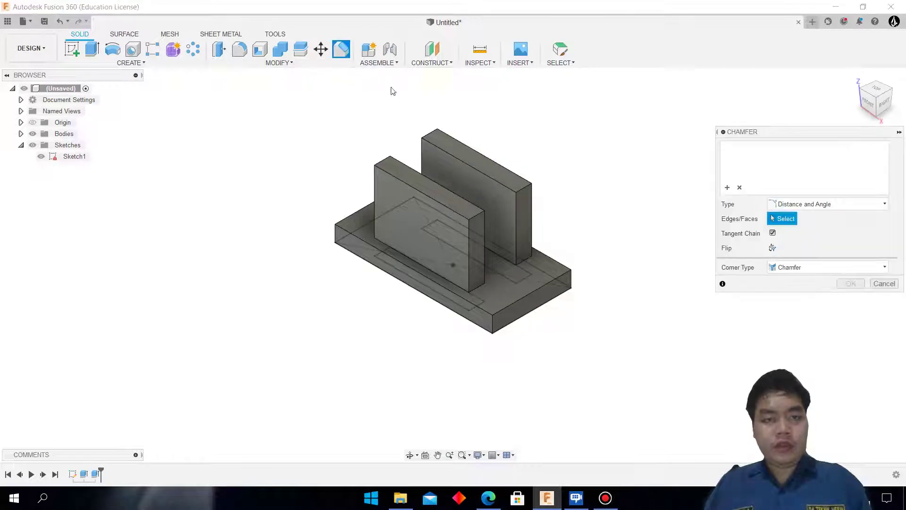
{"action": "left_click", "coordinate": [821, 205]}
{"action": "left_click", "coordinate": [821, 214]}
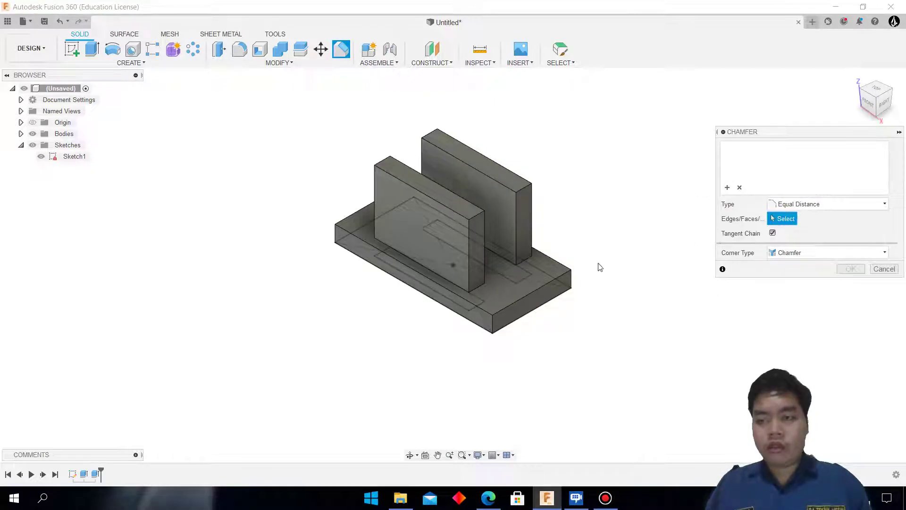
{"action": "left_click", "coordinate": [557, 277]}
{"action": "left_click", "coordinate": [357, 212]}
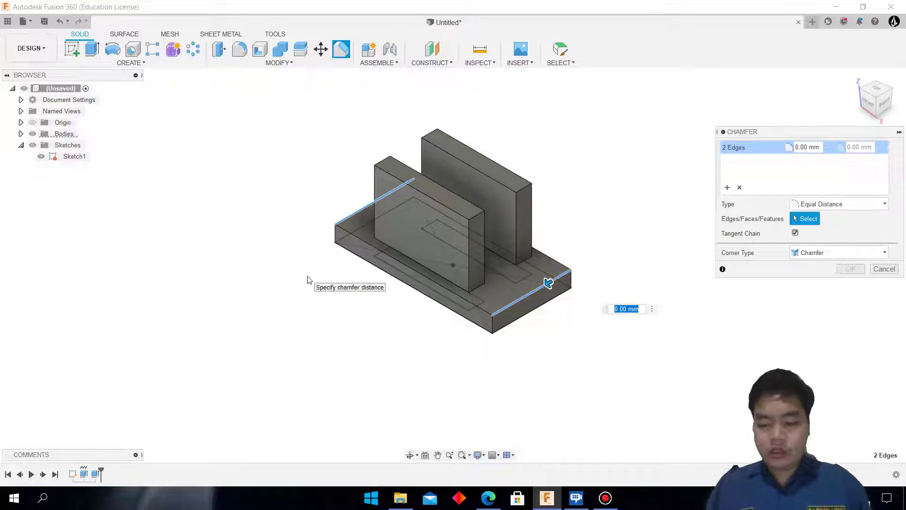
{"action": "type", "text": "10"}
{"action": "key", "text": "Return"}
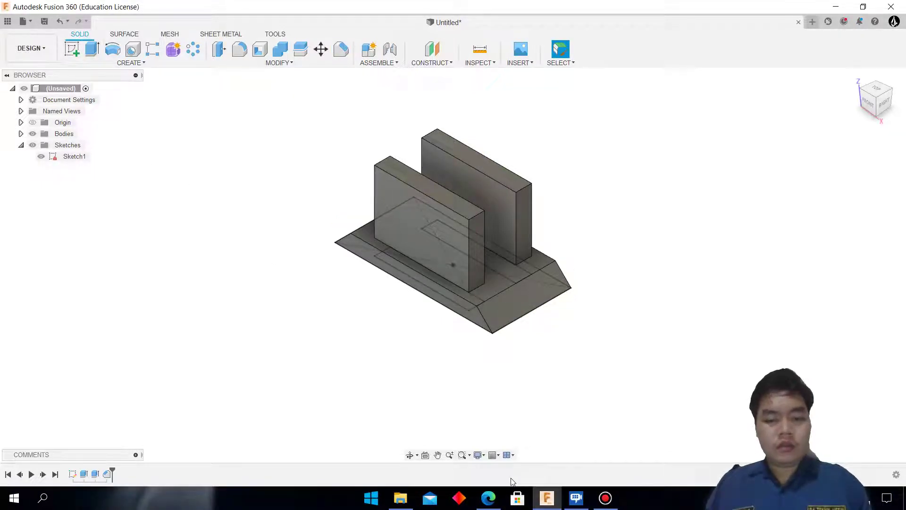
{"action": "left_click", "coordinate": [553, 503]}
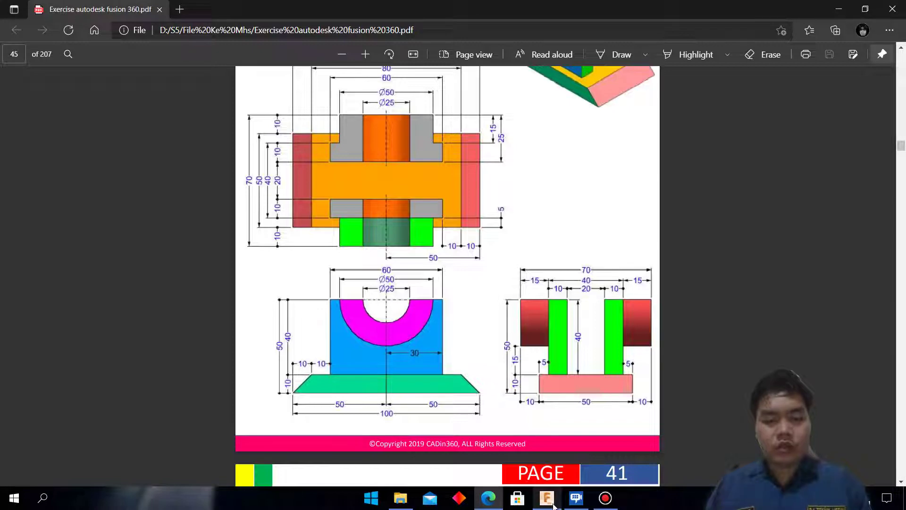
Start a new sketch on the front face of the upright wall.
{"action": "left_click", "coordinate": [553, 503]}
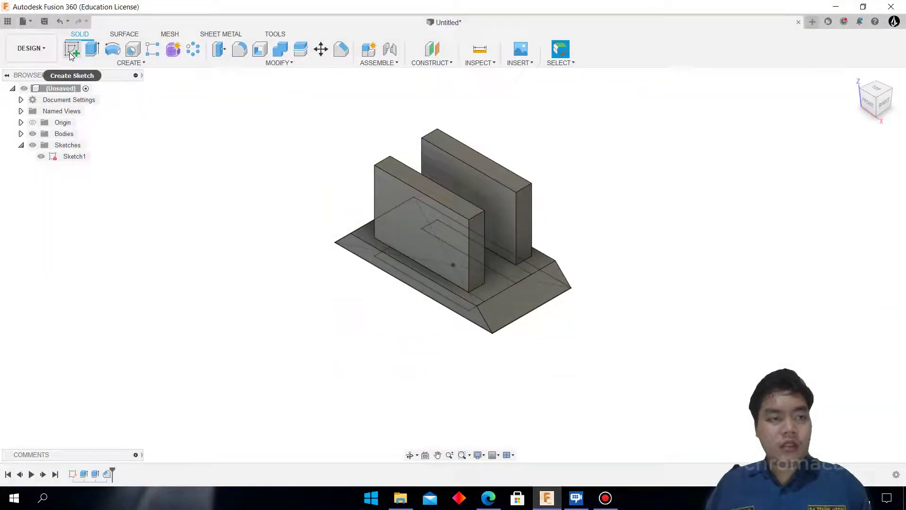
{"action": "left_click", "coordinate": [71, 49]}
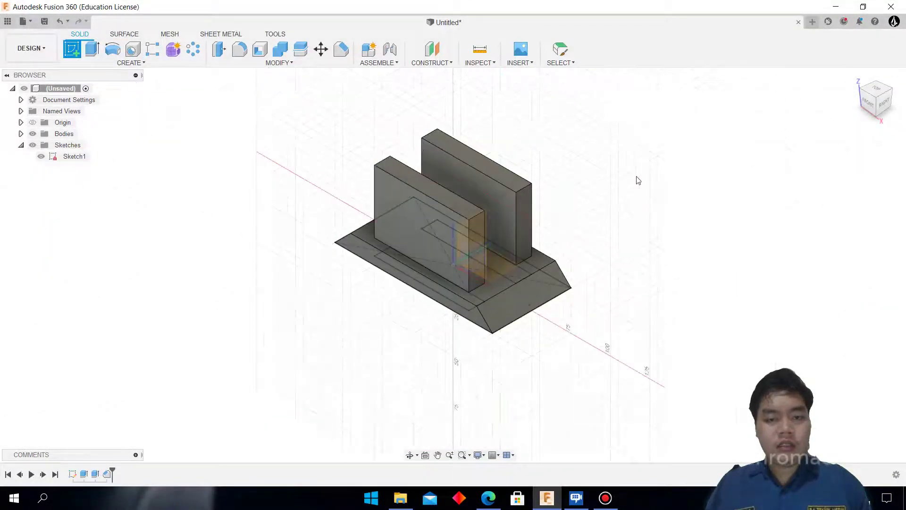
{"action": "scroll", "coordinate": [589, 260], "scroll_direction": "down", "scroll_amount": 3}
{"action": "scroll", "coordinate": [567, 283], "scroll_direction": "down", "scroll_amount": 2}
{"action": "scroll", "coordinate": [550, 257], "scroll_direction": "up", "scroll_amount": 2}
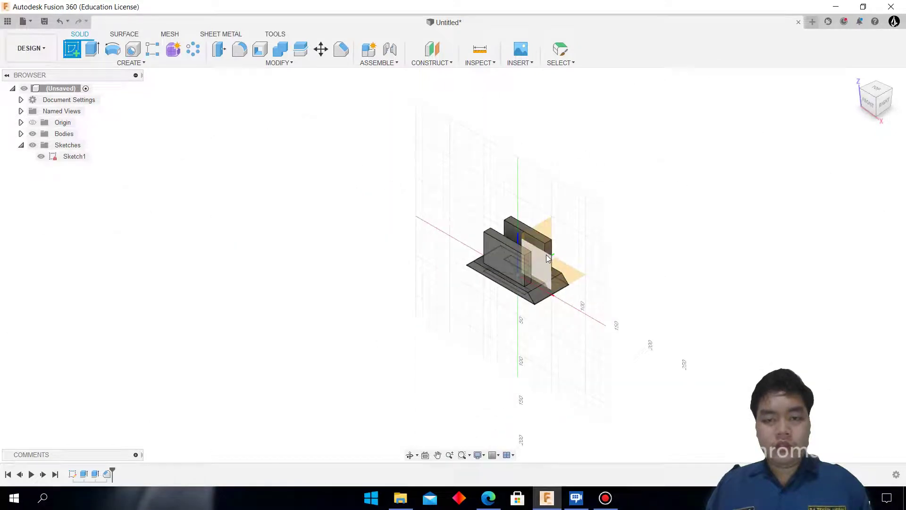
{"action": "left_click", "coordinate": [547, 258]}
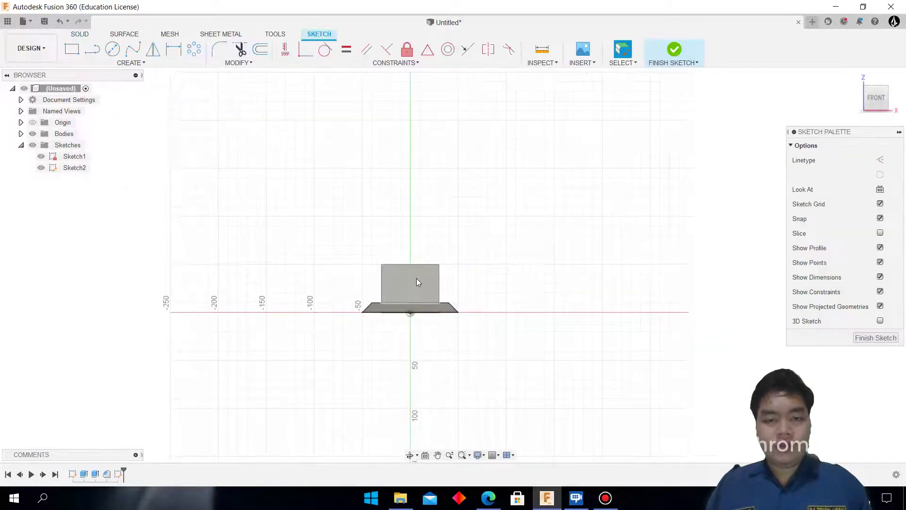
{"action": "scroll", "coordinate": [417, 280], "scroll_direction": "up", "scroll_amount": 3}
{"action": "scroll", "coordinate": [418, 265], "scroll_direction": "up", "scroll_amount": 2}
Project the wall face's outline into the new sketch.
{"action": "left_click", "coordinate": [141, 62]}
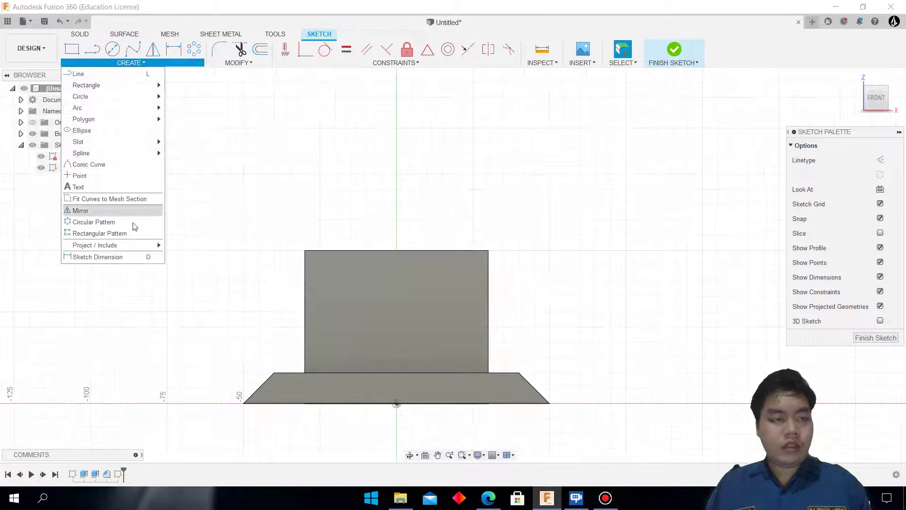
{"action": "left_click", "coordinate": [180, 245]}
{"action": "left_click", "coordinate": [354, 302]}
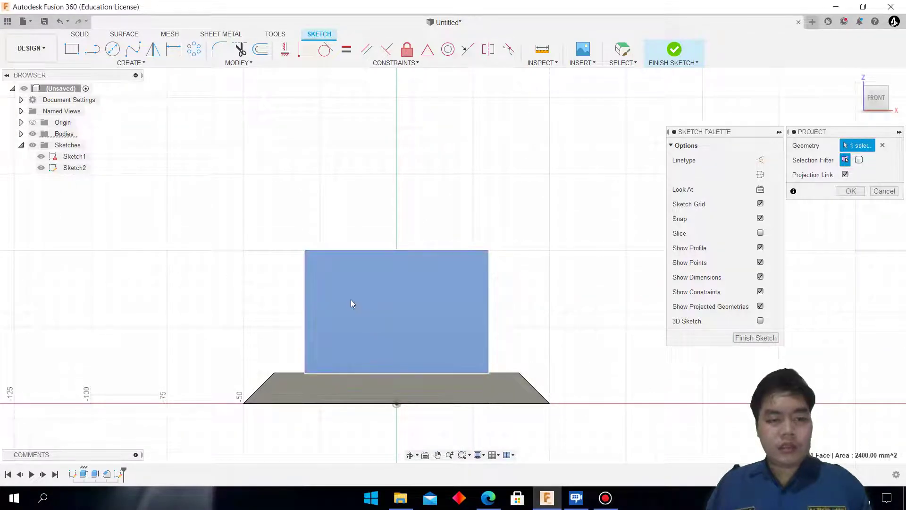
{"action": "left_click", "coordinate": [846, 191]}
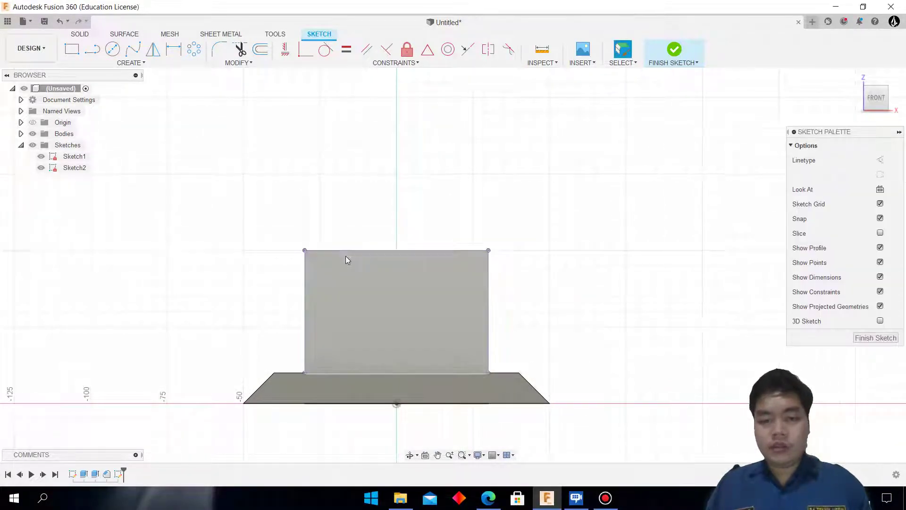
{"action": "left_click", "coordinate": [113, 49]}
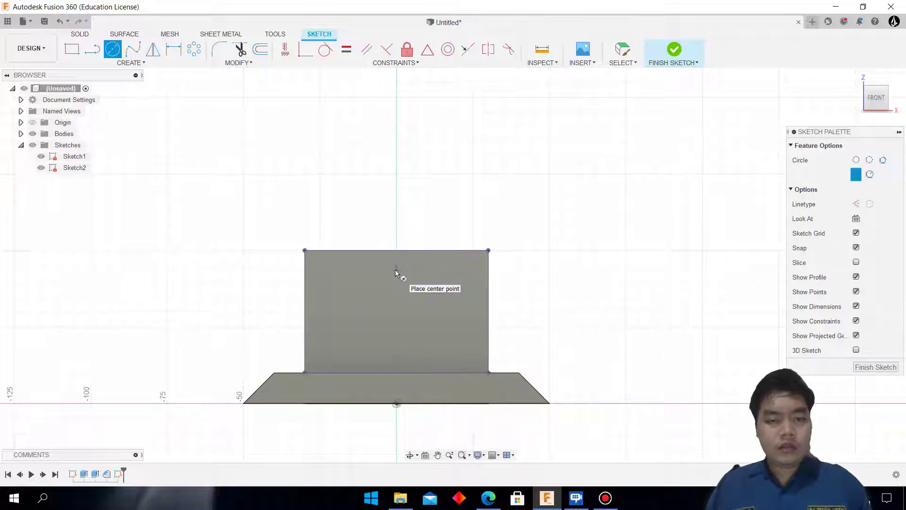
Draw concentric Ø50 and Ø25 circles centred on the wall's top edge midpoint.
{"action": "left_click", "coordinate": [398, 253]}
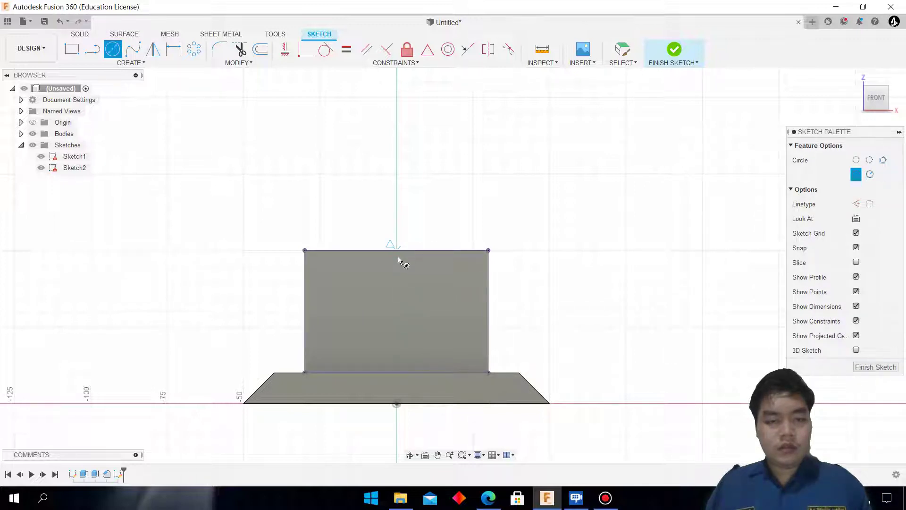
{"action": "left_click", "coordinate": [489, 498]}
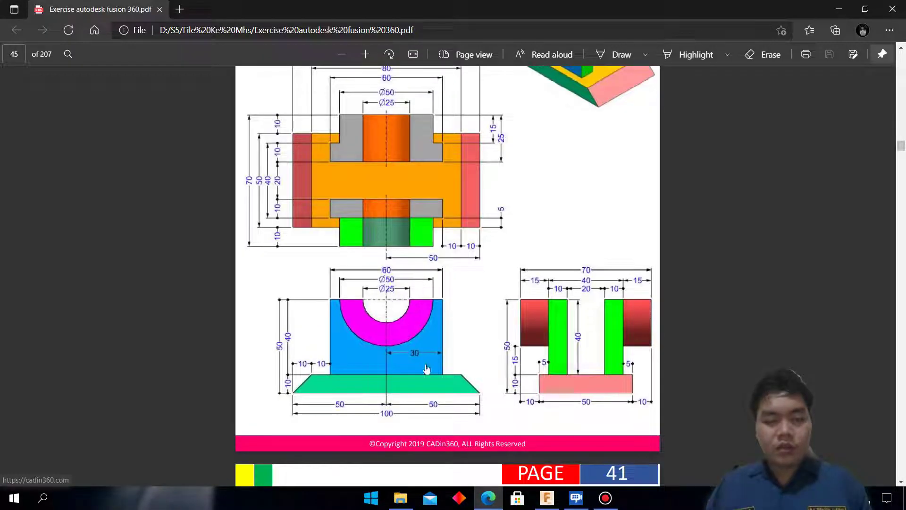
{"action": "left_click", "coordinate": [488, 498]}
{"action": "type", "text": "50"}
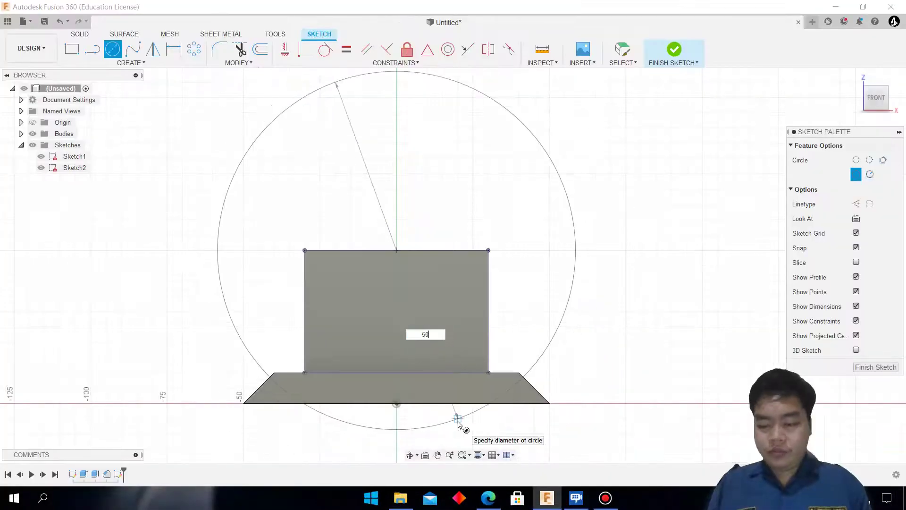
{"action": "key", "text": "Return"}
{"action": "key", "text": "c"}
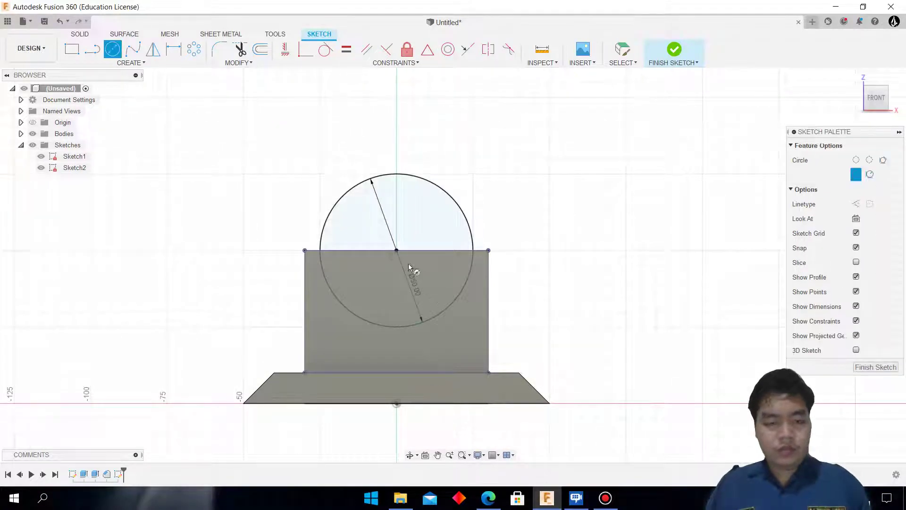
{"action": "left_click", "coordinate": [394, 253]}
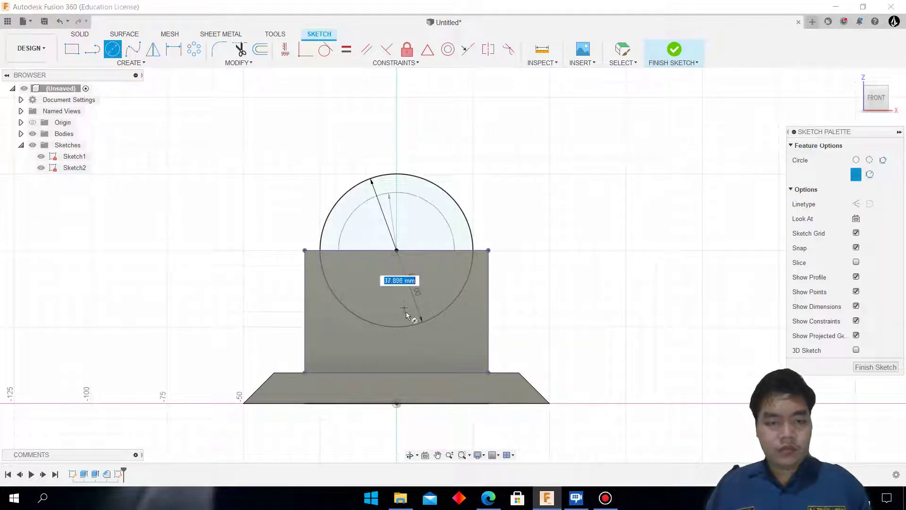
{"action": "type", "text": "25"}
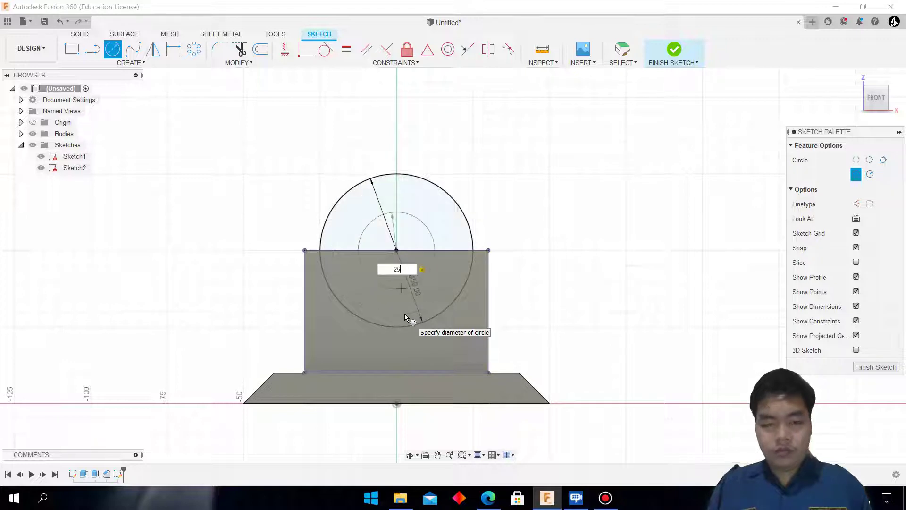
{"action": "key", "text": "Return"}
{"action": "key", "text": "Escape"}
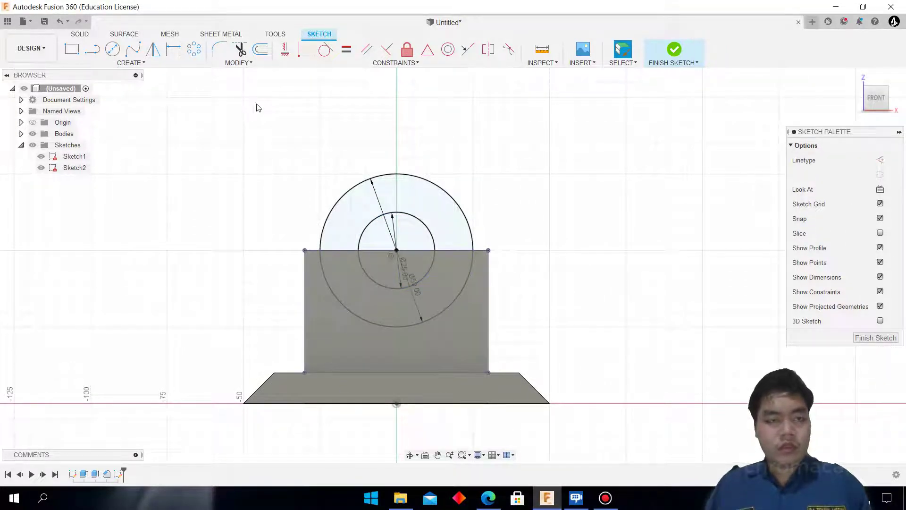
Add a reference horizontal dimension and a driven 40 mm wall height, then finish the sketch.
{"action": "key", "text": "d"}
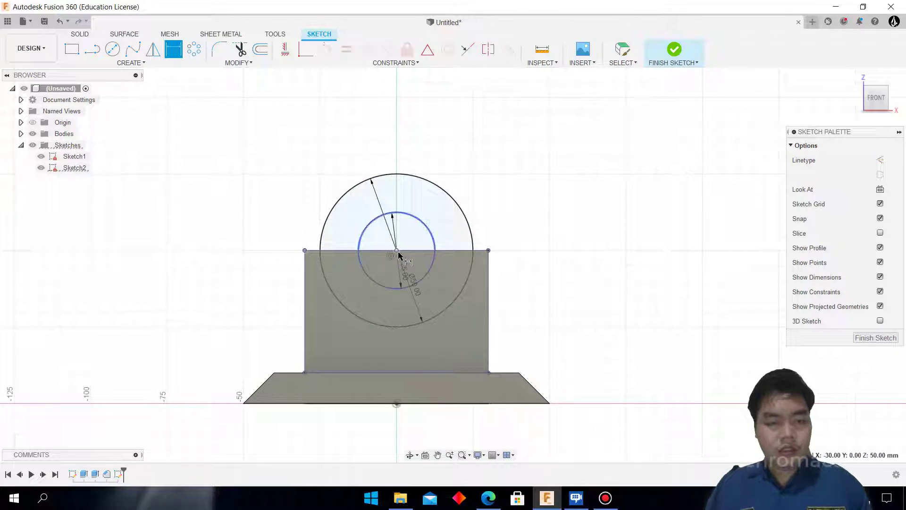
{"action": "left_click", "coordinate": [396, 252]}
{"action": "left_click", "coordinate": [388, 129]}
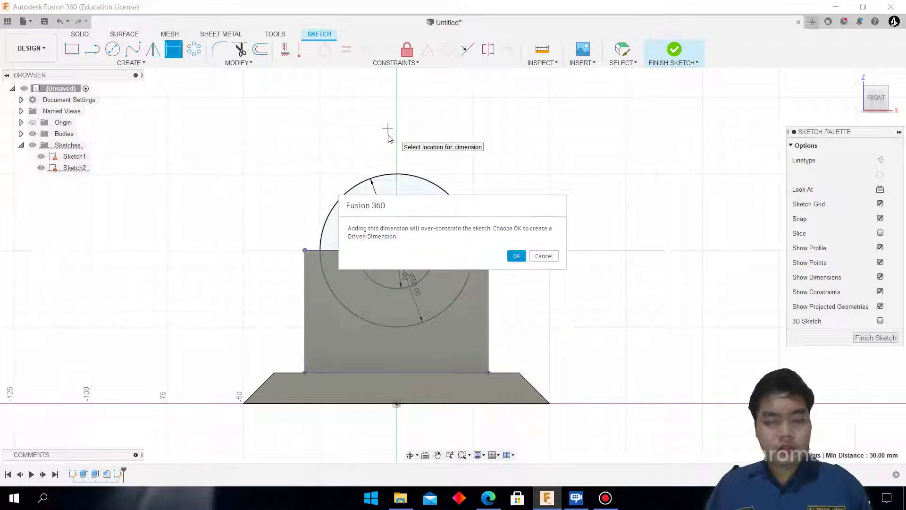
{"action": "key", "text": "Return"}
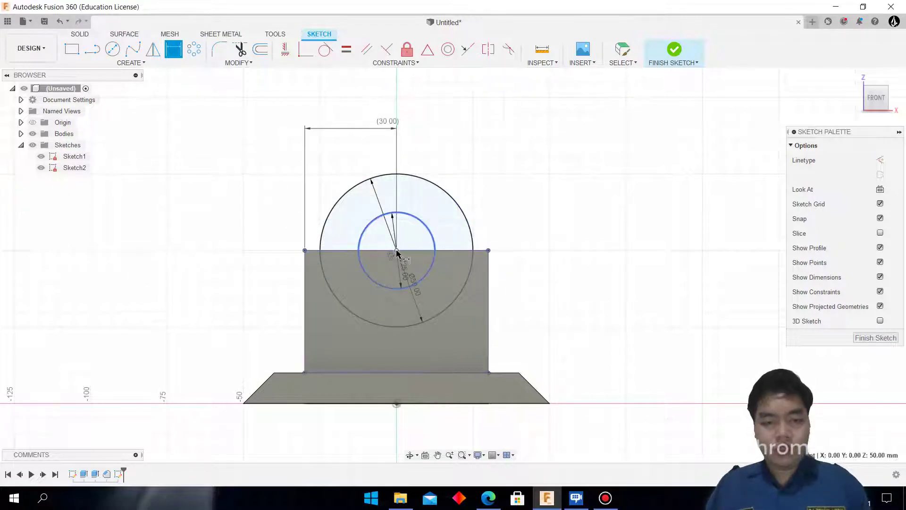
{"action": "left_click", "coordinate": [484, 372]}
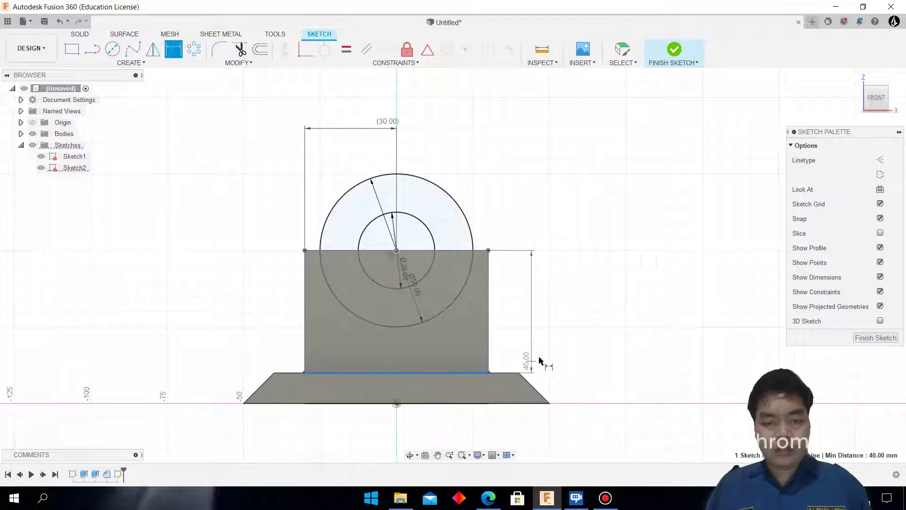
{"action": "left_click", "coordinate": [561, 346]}
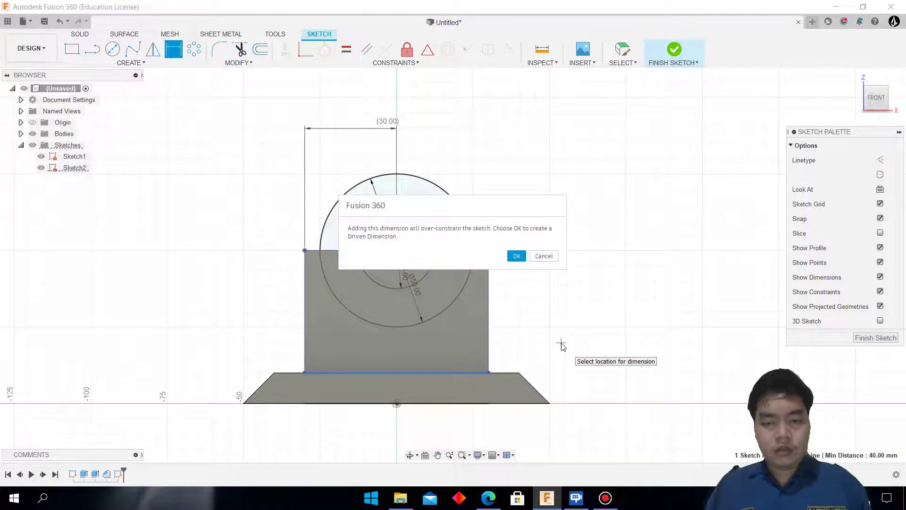
{"action": "left_click", "coordinate": [516, 256]}
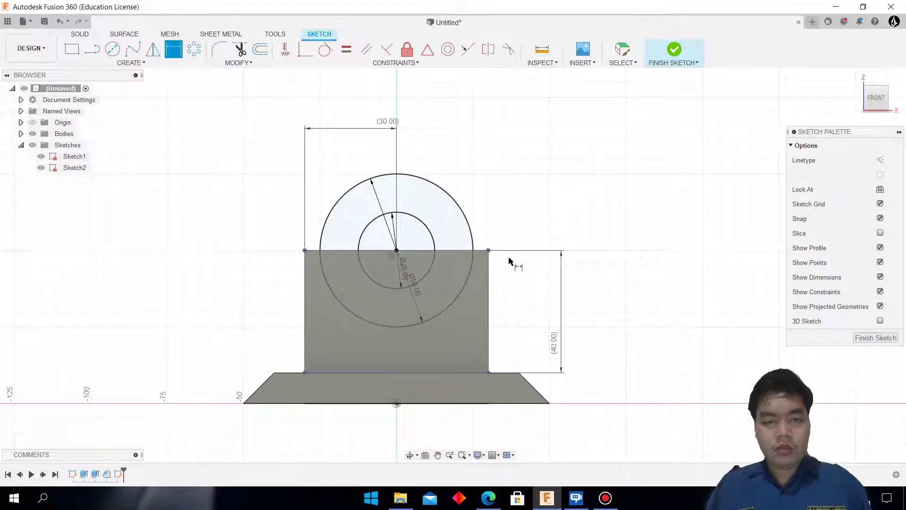
{"action": "left_click", "coordinate": [675, 52]}
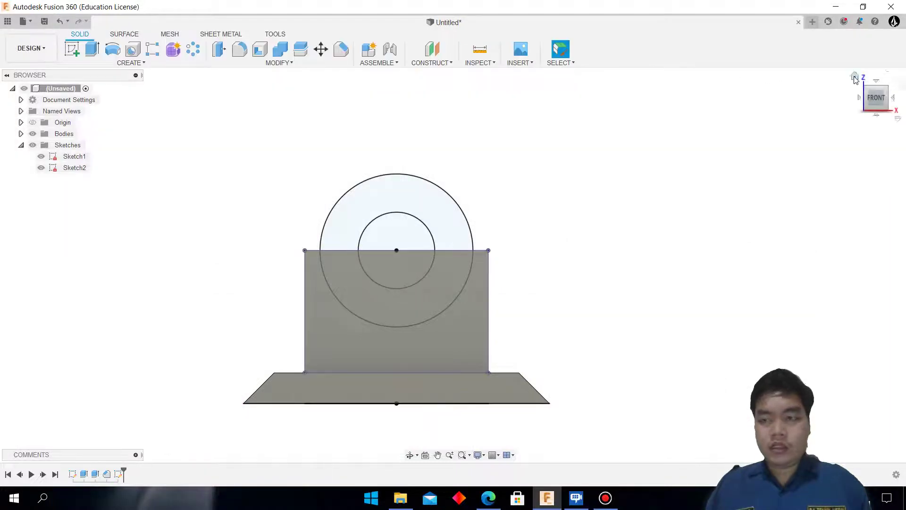
Extrude the ring between the Ø50 and Ø25 circles symmetrically 35 mm, joined to the body.
{"action": "left_click", "coordinate": [854, 77]}
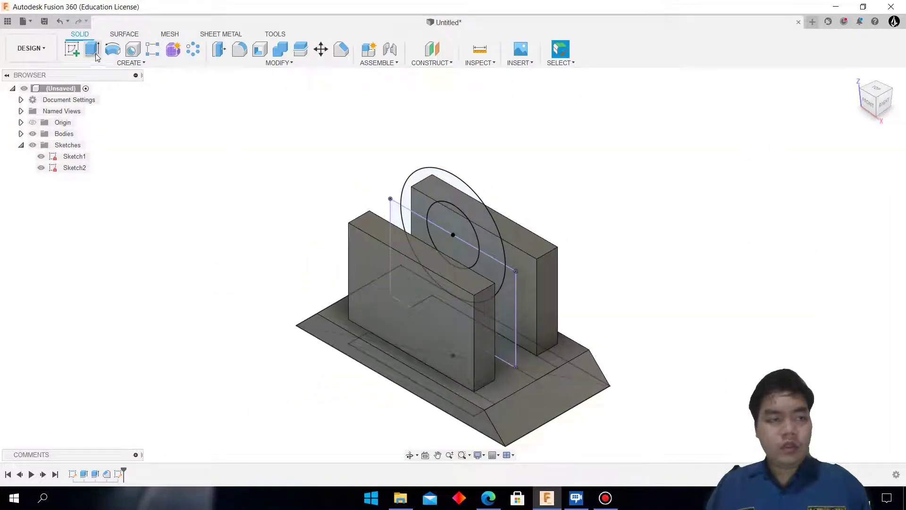
{"action": "left_click", "coordinate": [92, 49]}
{"action": "left_click", "coordinate": [422, 228]}
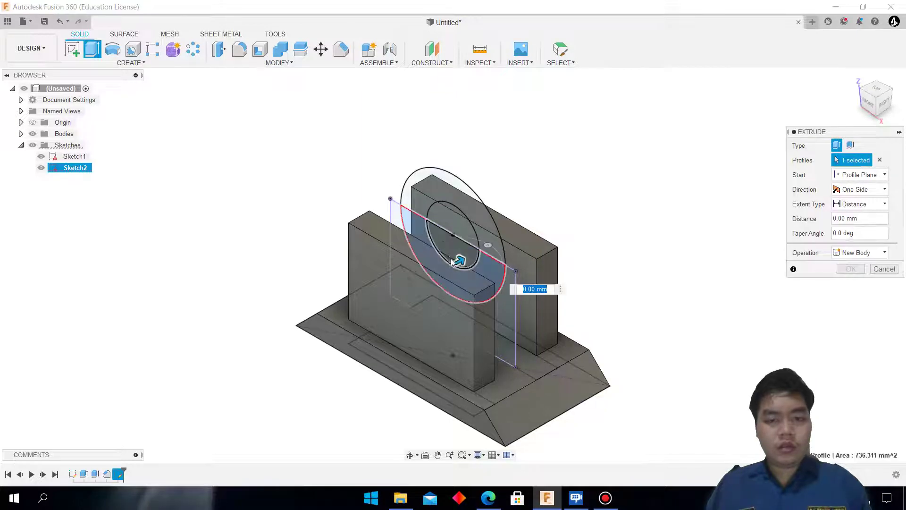
{"action": "left_click", "coordinate": [859, 189]}
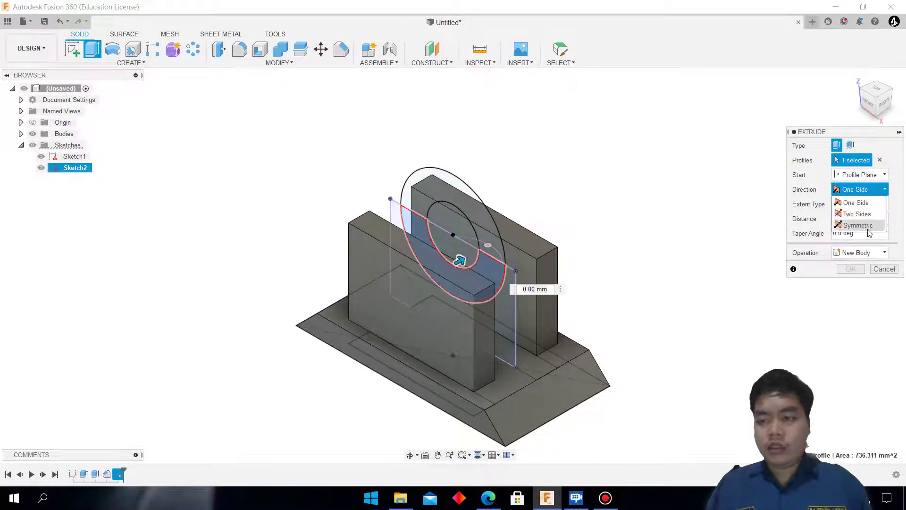
{"action": "left_click", "coordinate": [868, 234]}
{"action": "left_click_drag", "start_coordinate": [460, 260], "coordinate": [533, 218]}
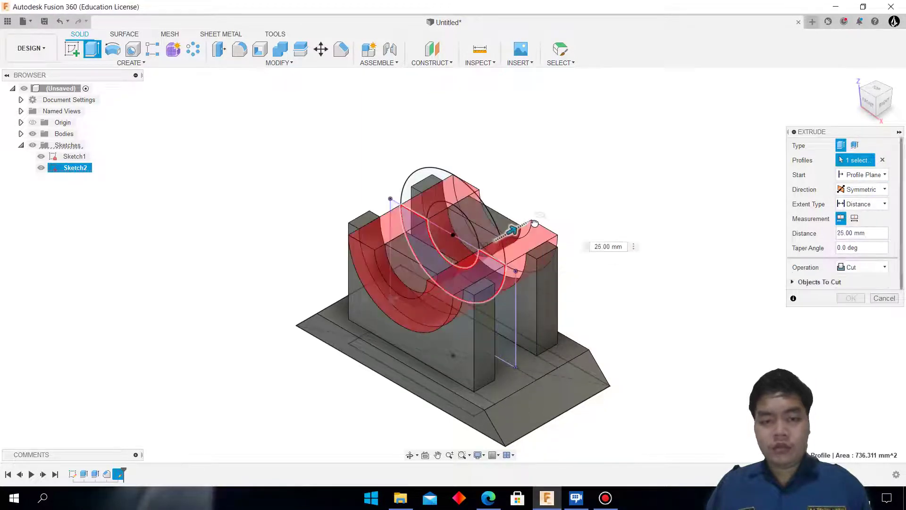
{"action": "left_click", "coordinate": [852, 267]}
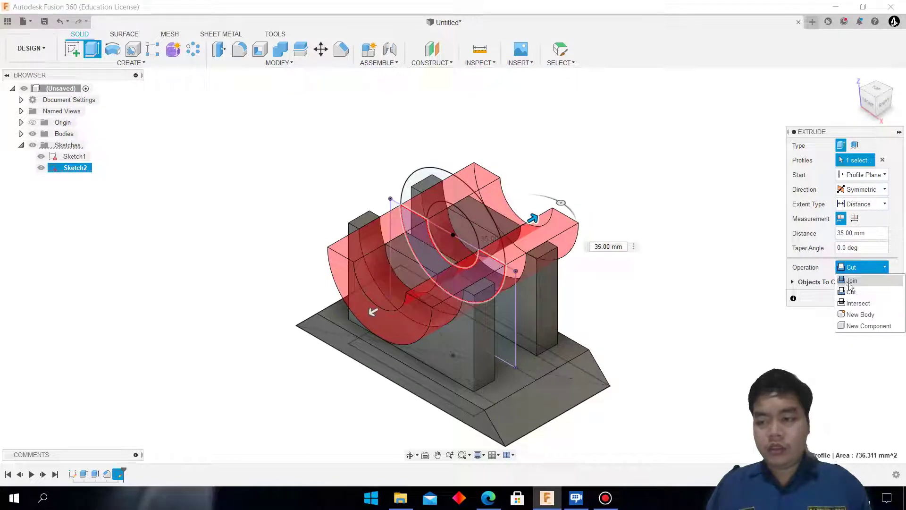
{"action": "left_click", "coordinate": [850, 282]}
{"action": "left_click", "coordinate": [489, 498]}
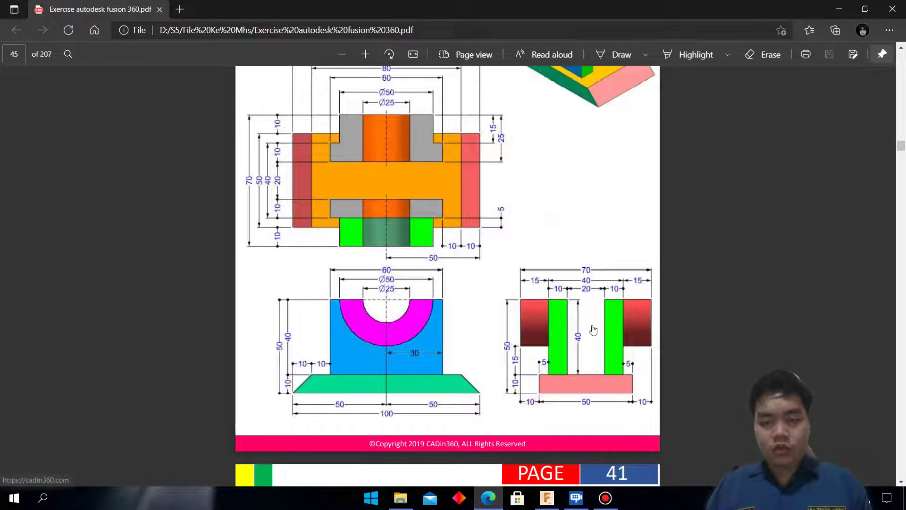
{"action": "left_click", "coordinate": [549, 498]}
{"action": "right_click", "coordinate": [549, 498]}
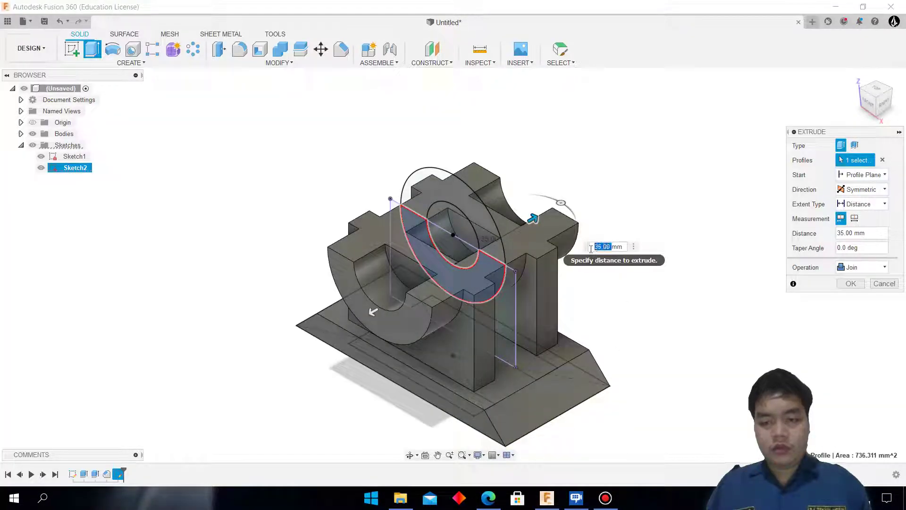
{"action": "type", "text": "35"}
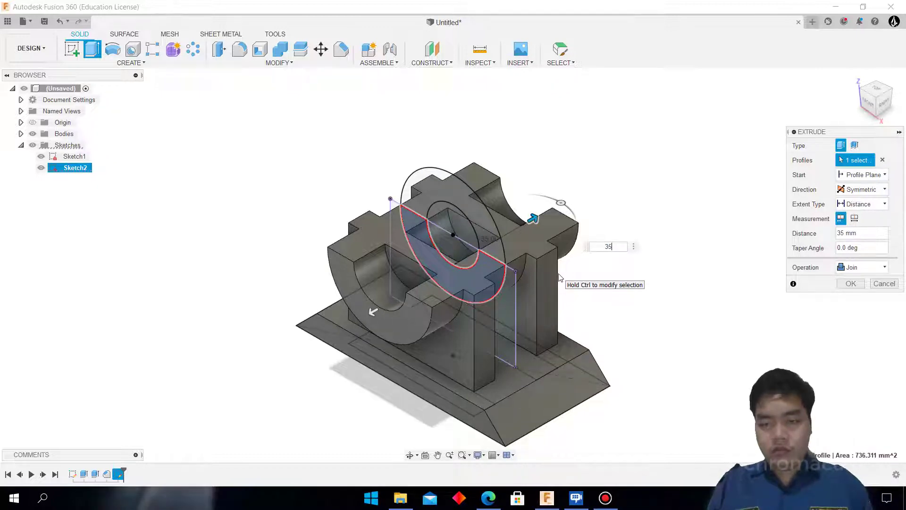
{"action": "type", "text": "3"}
{"action": "key", "text": "Return"}
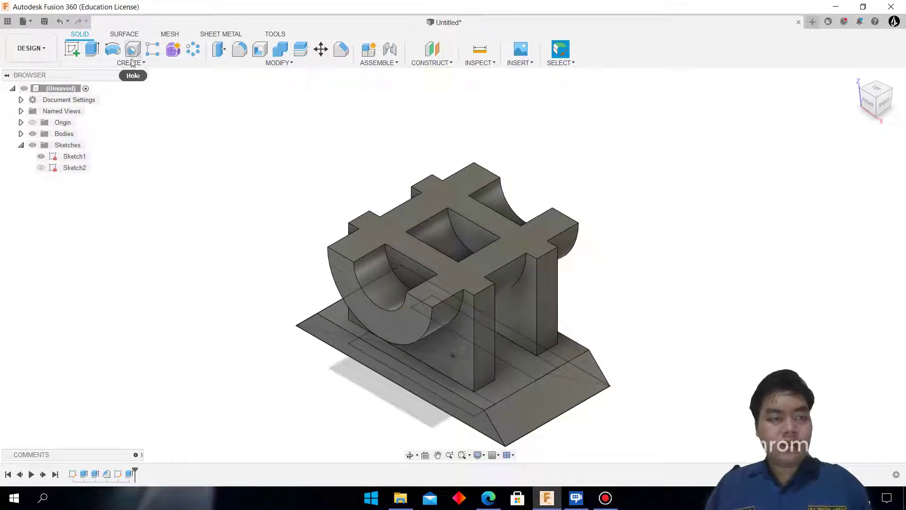
Cut the Ø25 half-circle profile from Sketch2 symmetrically 70 mm through the cradle.
{"action": "left_click", "coordinate": [92, 48]}
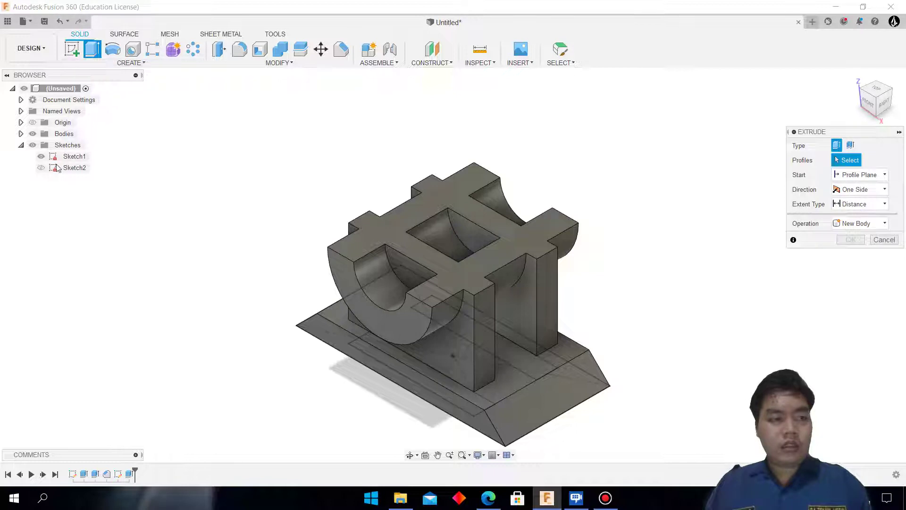
{"action": "left_click", "coordinate": [42, 168]}
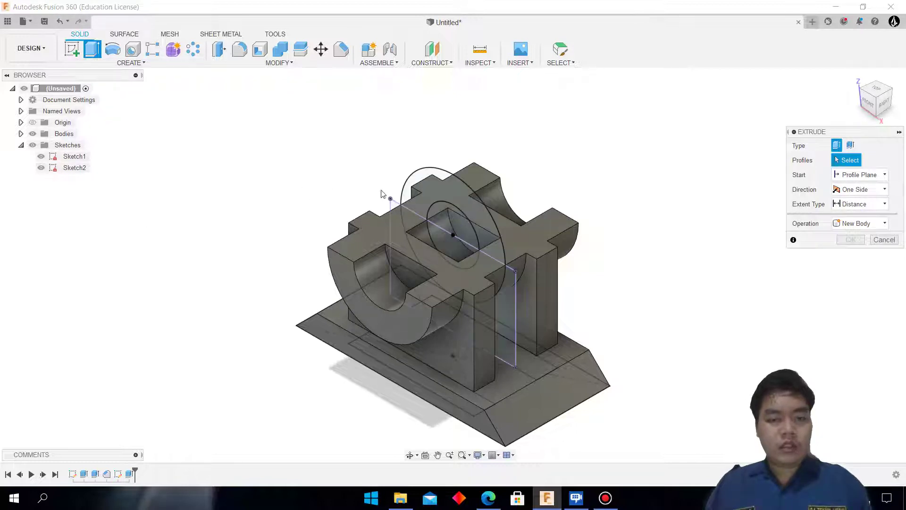
{"action": "left_click", "coordinate": [437, 240]}
{"action": "left_click_drag", "start_coordinate": [449, 247], "coordinate": [341, 314]}
{"action": "left_click", "coordinate": [868, 190]}
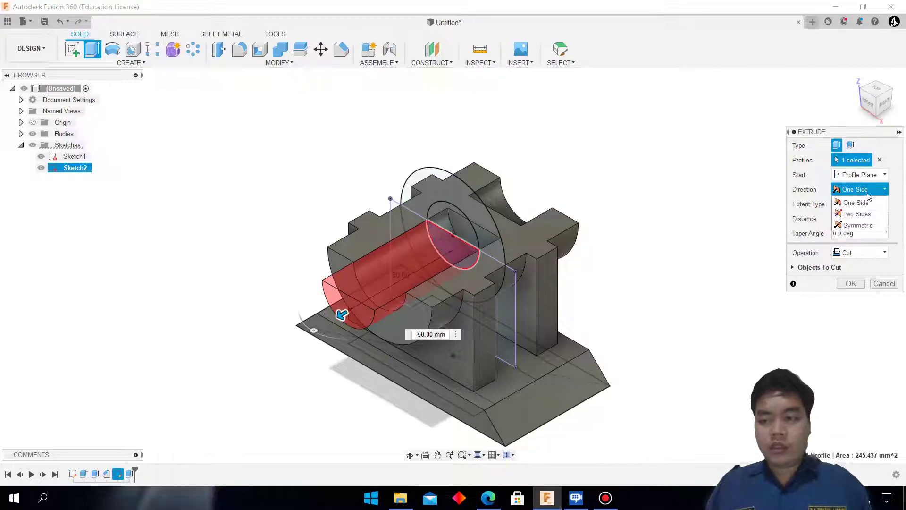
{"action": "left_click", "coordinate": [858, 225]}
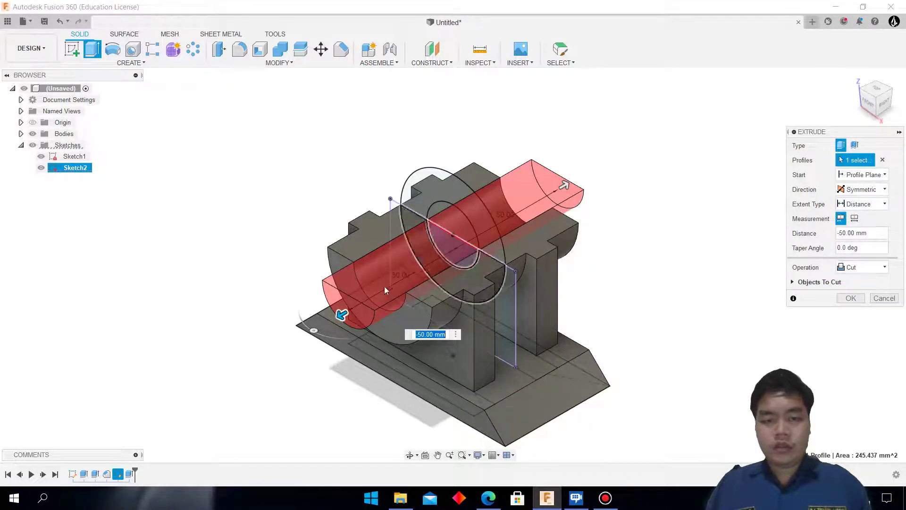
{"action": "left_click_drag", "start_coordinate": [340, 314], "coordinate": [299, 338]}
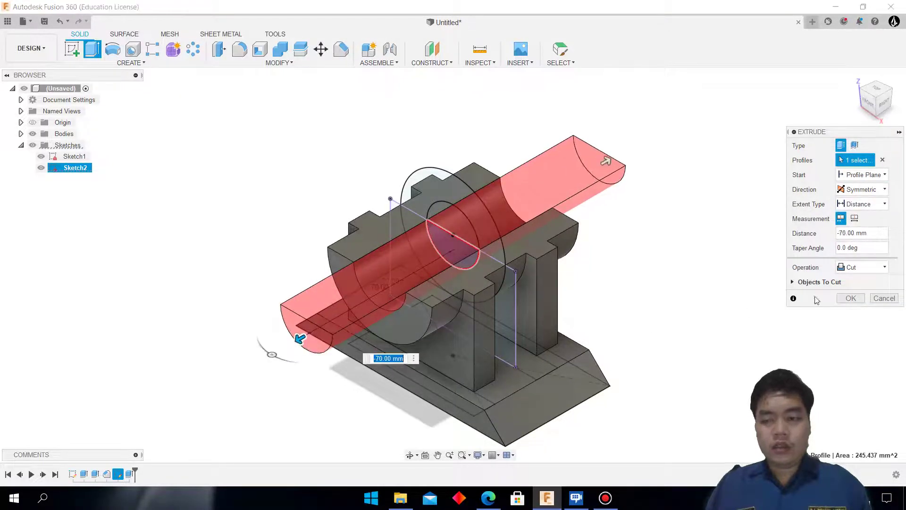
{"action": "left_click", "coordinate": [852, 301]}
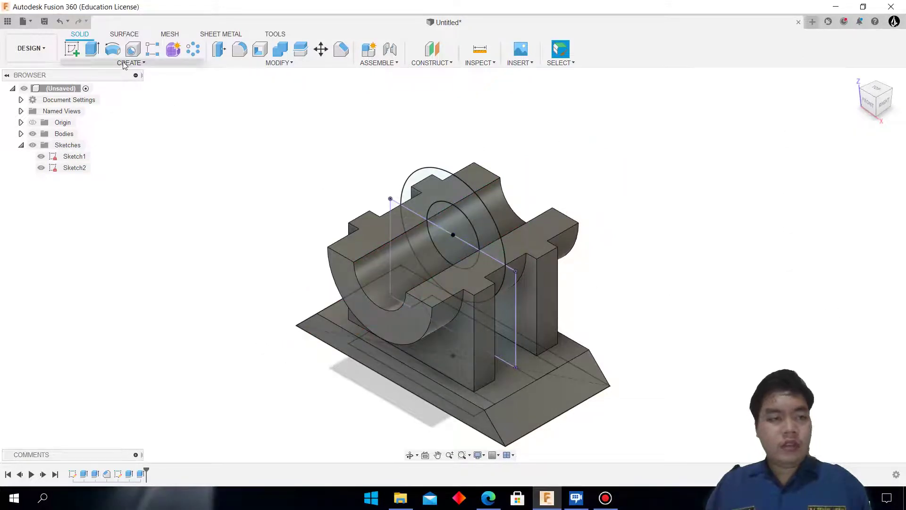
{"action": "left_click", "coordinate": [92, 48]}
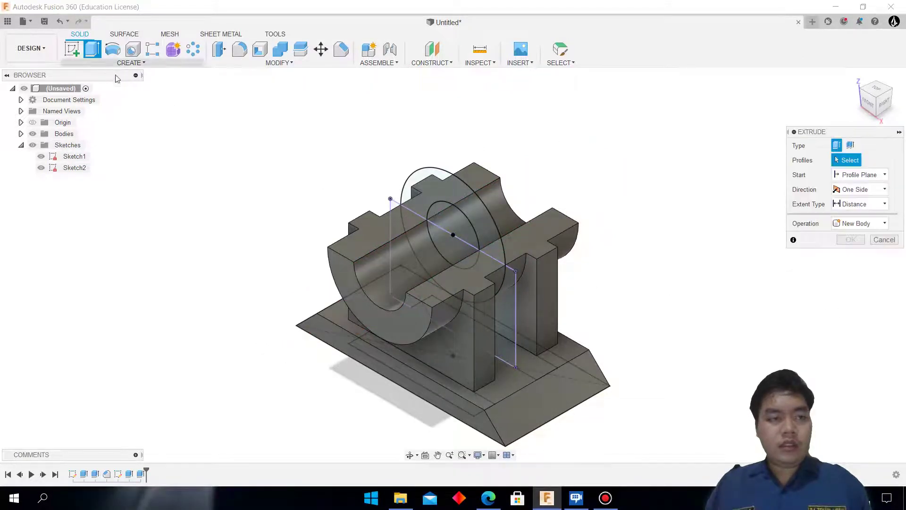
Cut the lower half-ring profile 10 mm symmetrically, checking the wall gap on the reference drawing.
{"action": "left_click", "coordinate": [421, 227]}
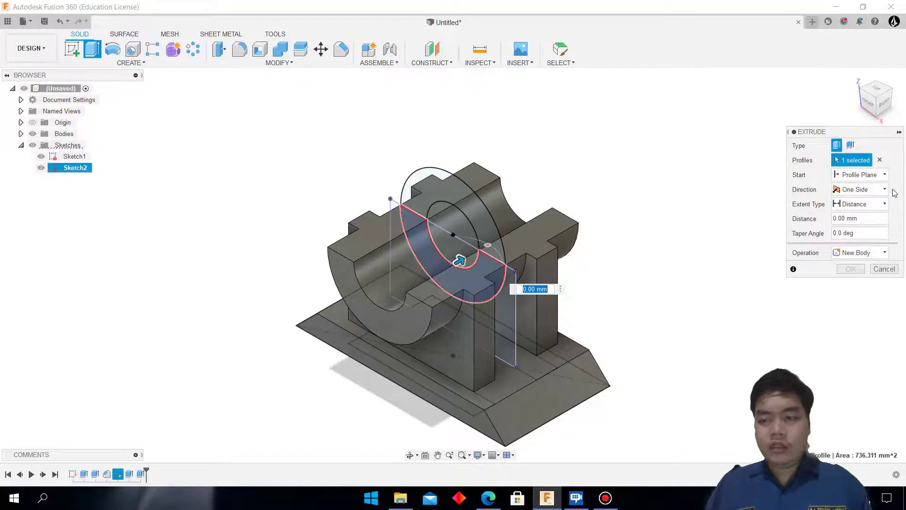
{"action": "left_click", "coordinate": [878, 189]}
{"action": "left_click", "coordinate": [852, 213]}
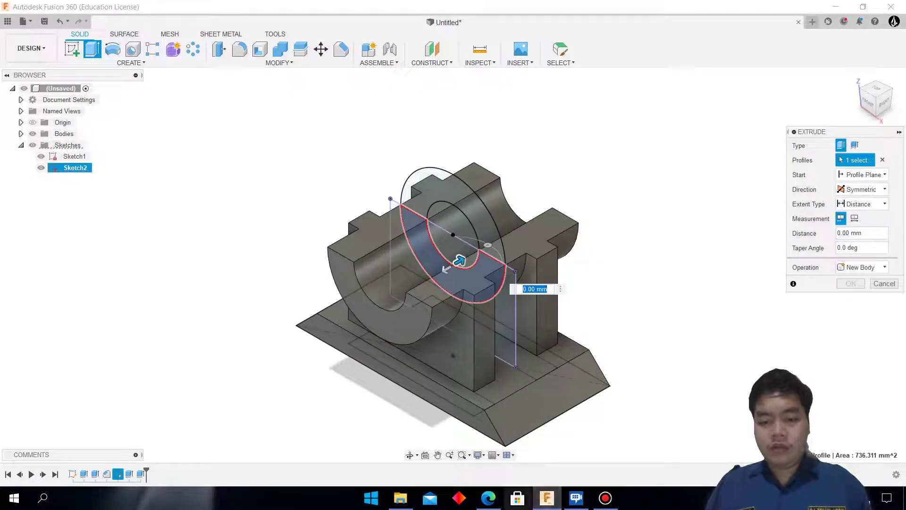
{"action": "left_click", "coordinate": [488, 497]}
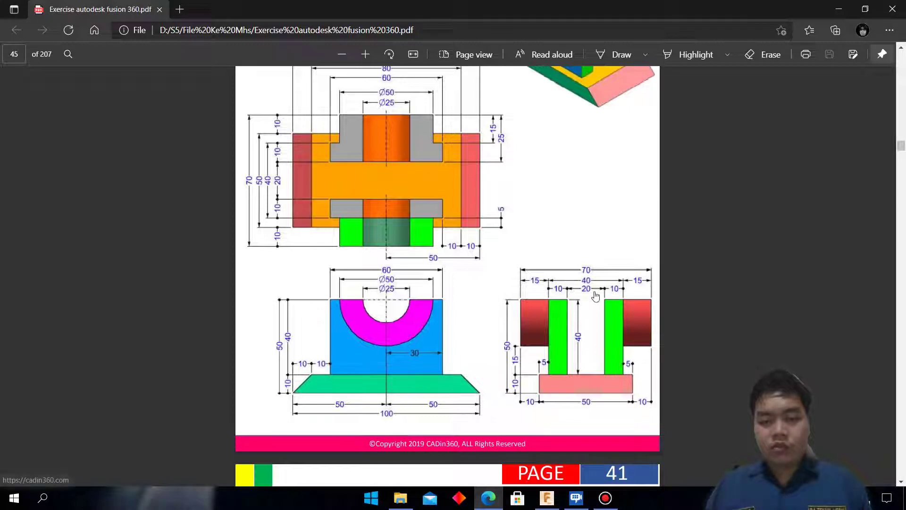
{"action": "left_click", "coordinate": [546, 498]}
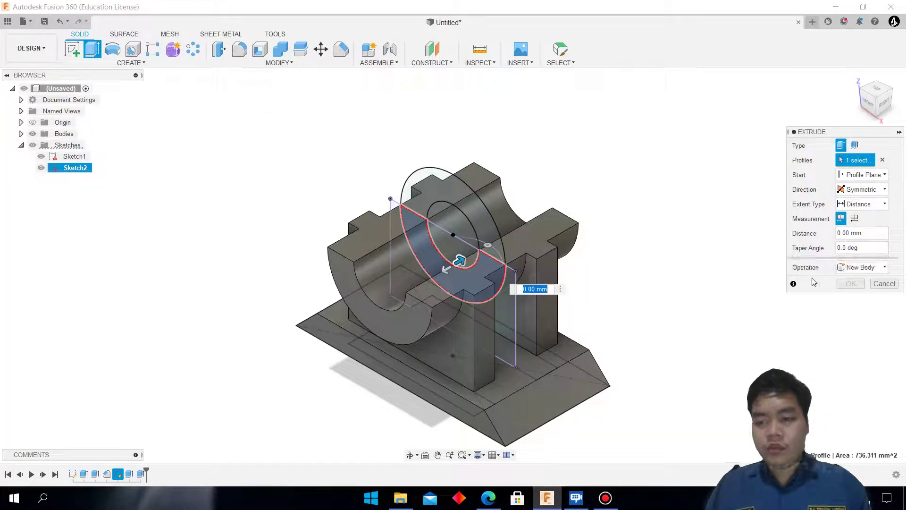
{"action": "type", "text": "10"}
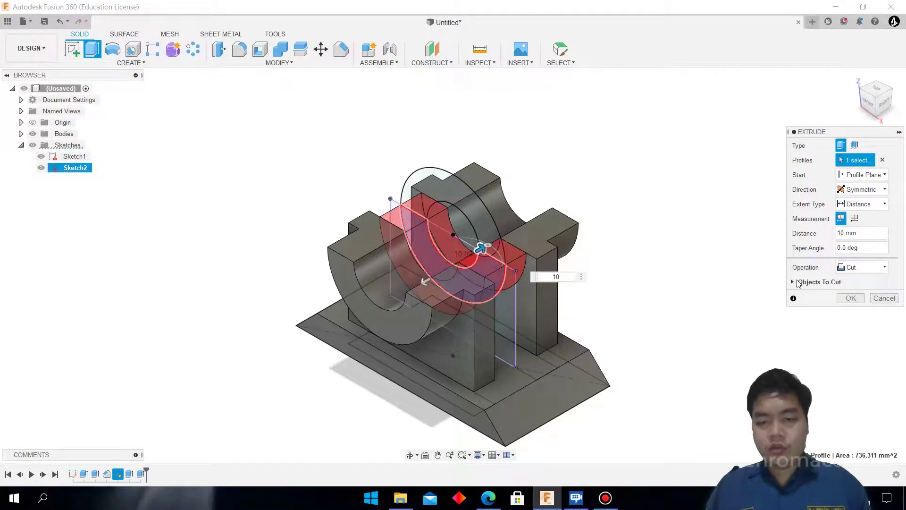
{"action": "left_click", "coordinate": [852, 302]}
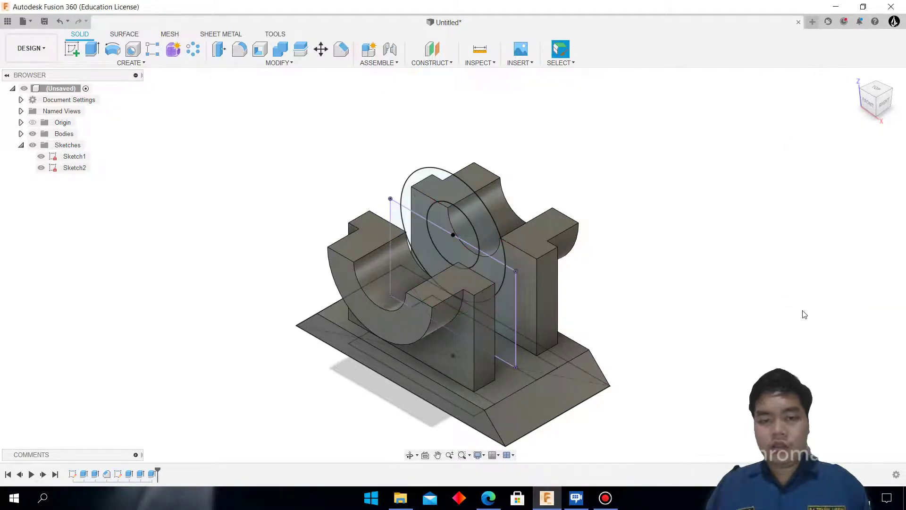
Hide Sketch2, orbit around the grooved block, and switch back to the reference PDF drawing.
{"action": "left_click", "coordinate": [41, 156]}
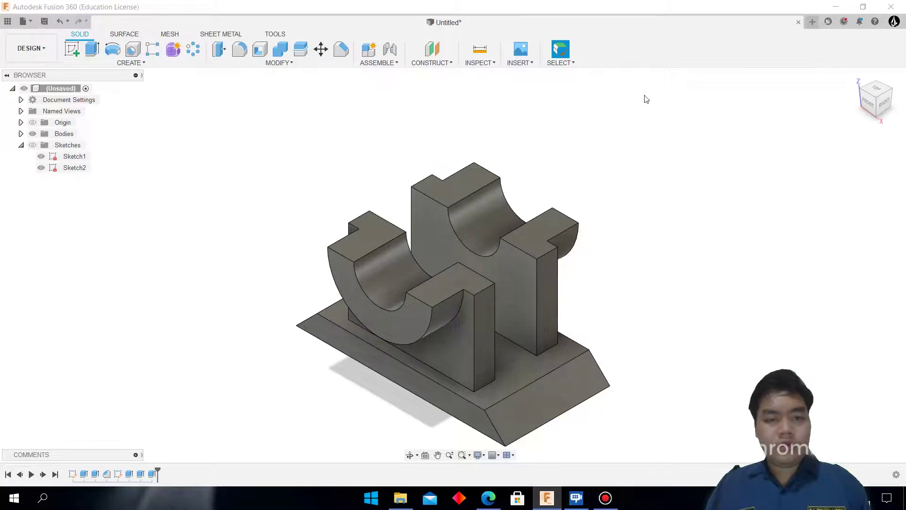
{"action": "middle_click_drag", "start_coordinate": [453, 264], "coordinate": [519, 257], "text": "shift"}
{"action": "mouse_move", "coordinate": [453, 265]}
{"action": "middle_mouse_down", "text": "shift"}
{"action": "mouse_move", "coordinate": [500, 265]}
{"action": "mouse_move", "coordinate": [468, 265]}
{"action": "middle_mouse_up", "text": "shift"}
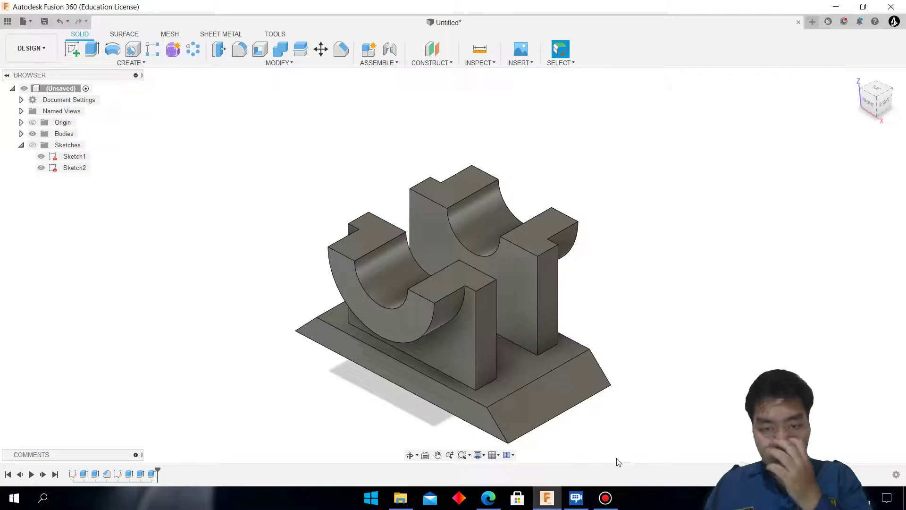
{"action": "left_click", "coordinate": [547, 499]}
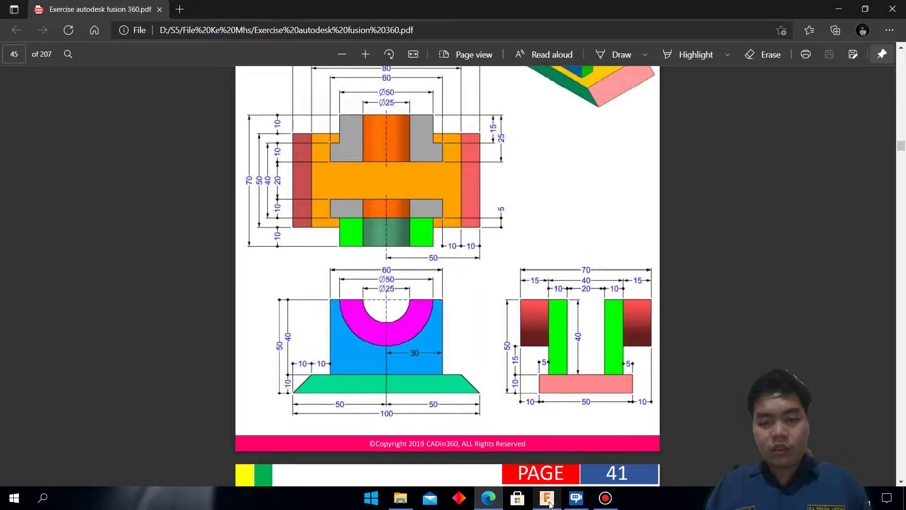